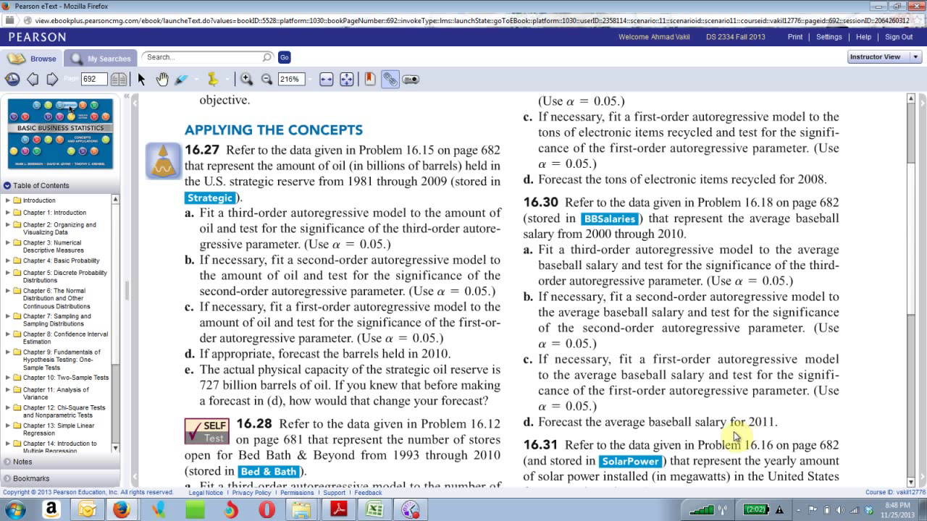
Switch to the Excel workbook and copy the salary values B2:B12 into column C starting at C3.
click(376, 511)
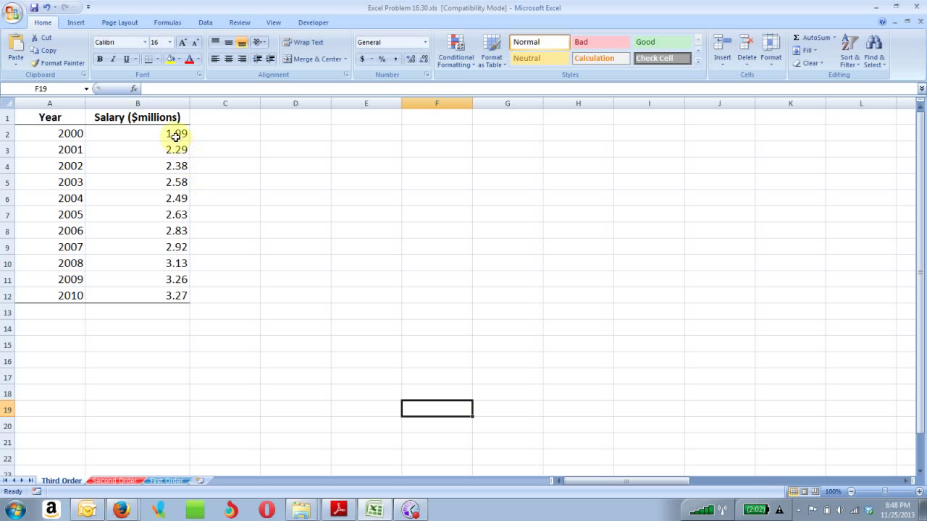
drag(175, 134, 183, 295)
right_click(147, 245)
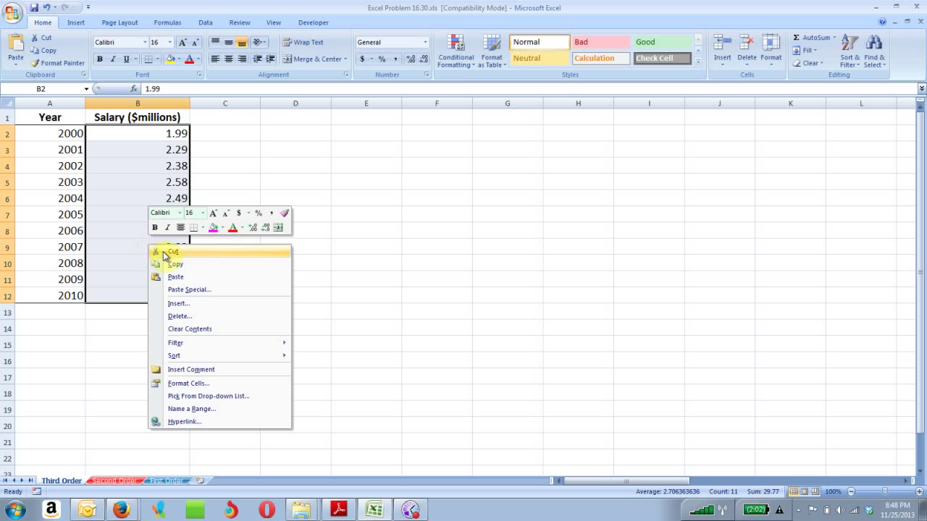
click(170, 265)
click(226, 147)
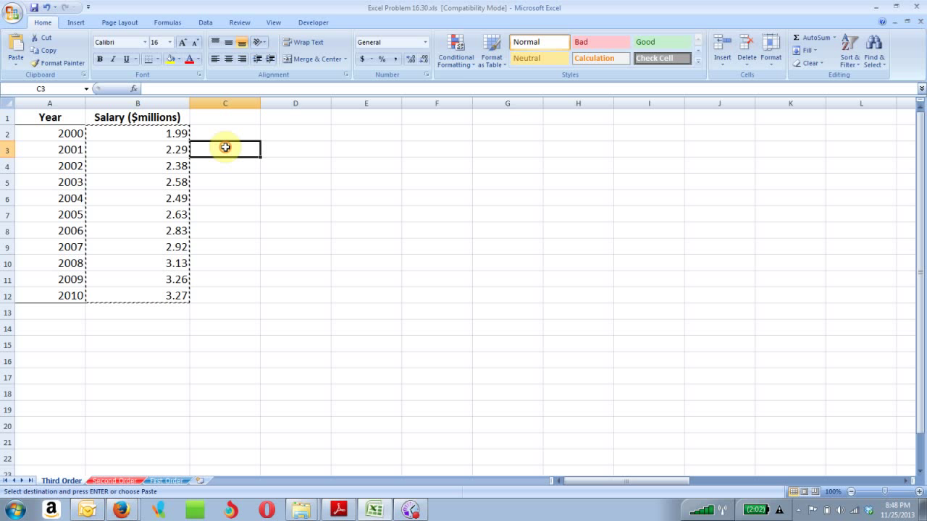
right_click(225, 147)
click(238, 182)
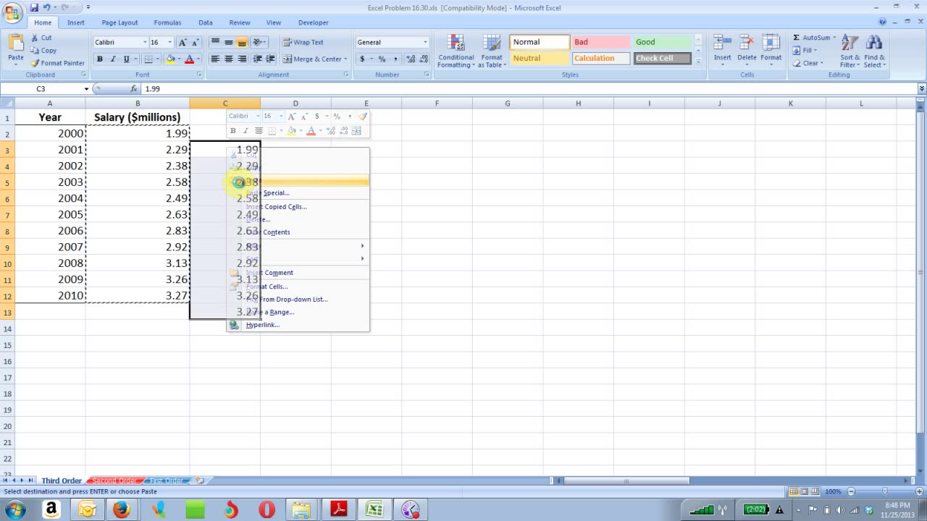
Paste the copied salary values into column D starting at D4 and column E starting at E5.
click(271, 169)
right_click(272, 169)
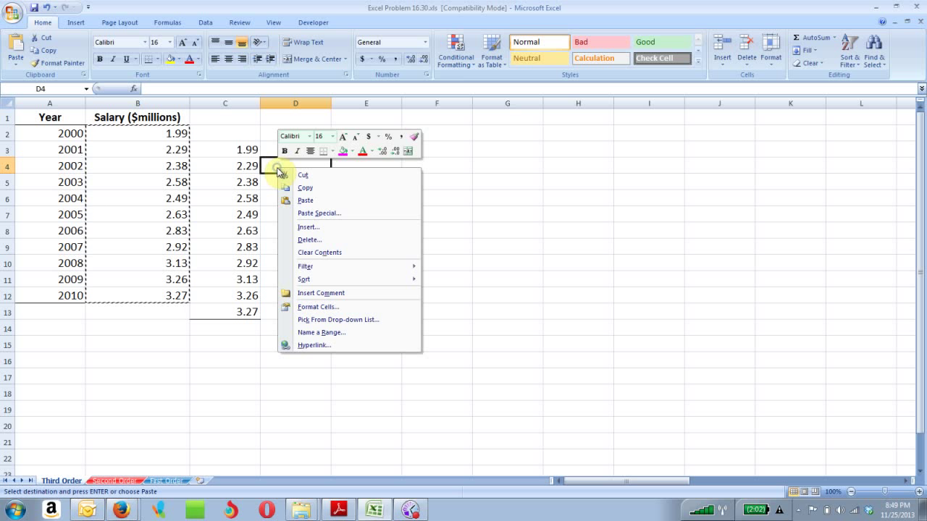
click(289, 200)
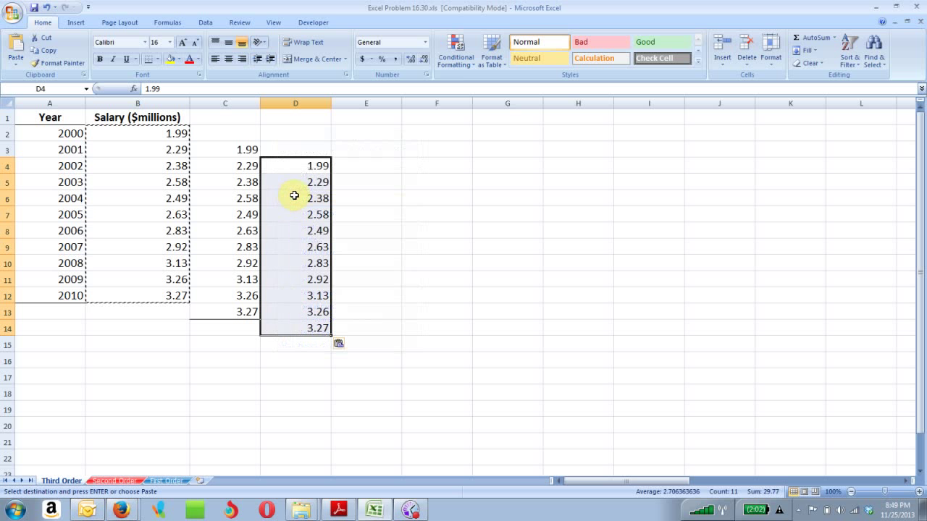
click(348, 177)
right_click(348, 178)
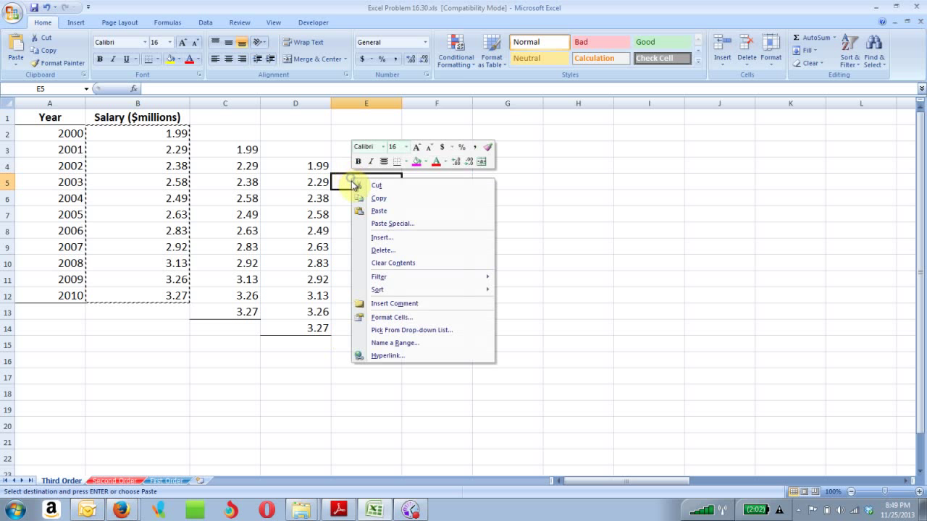
click(363, 210)
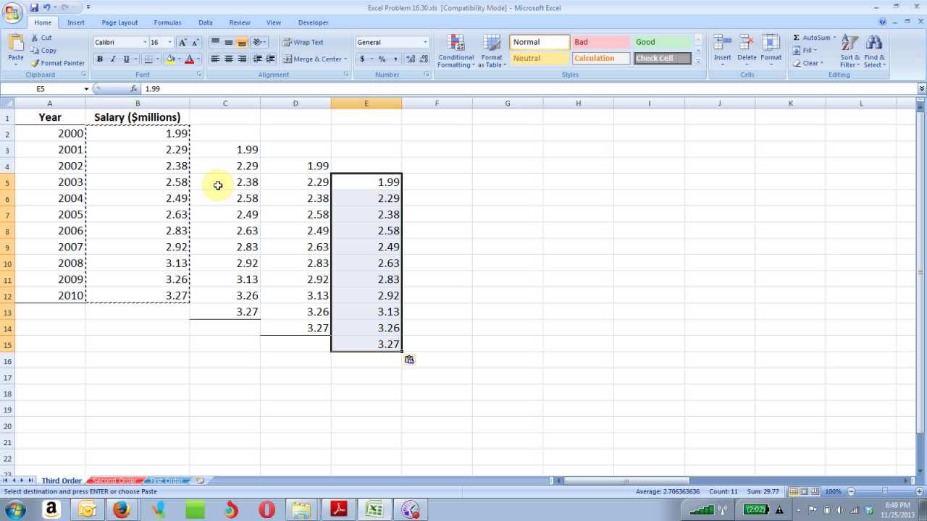
Copy the complete rows for 2003 to 2010, A5:E12, to a new block starting at G1.
drag(60, 183, 383, 310)
click(383, 311)
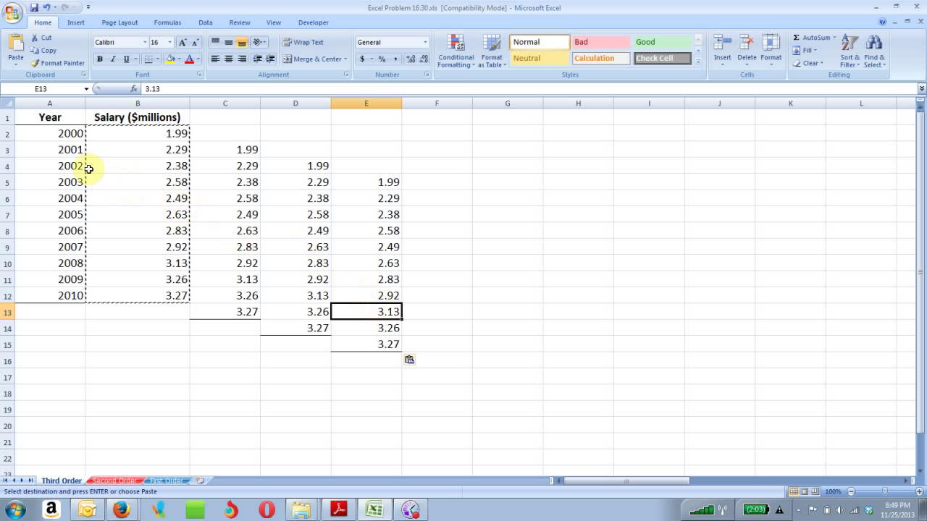
drag(64, 179, 362, 287)
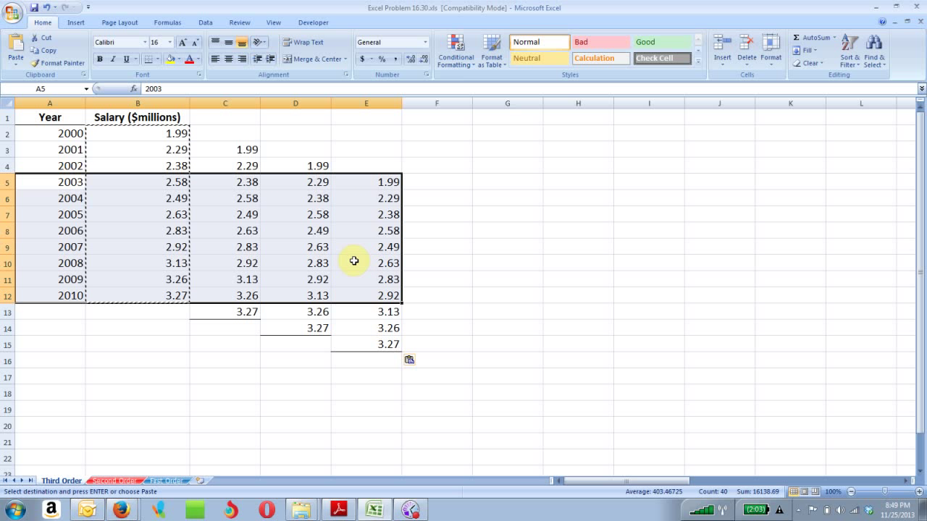
right_click(355, 262)
click(369, 280)
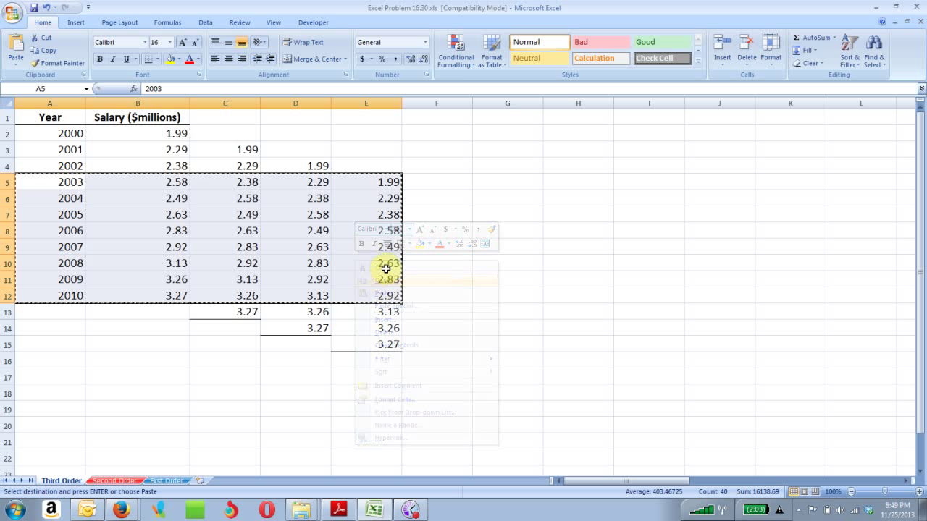
click(518, 119)
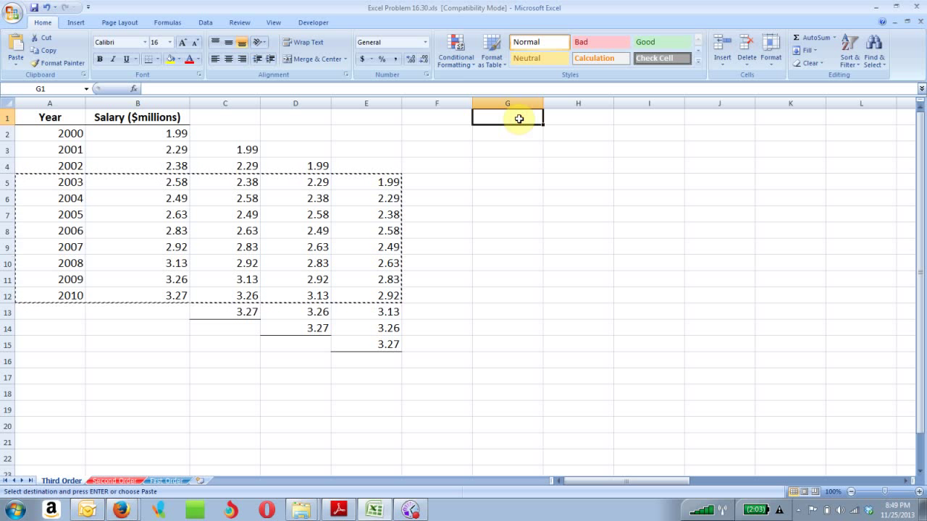
right_click(519, 119)
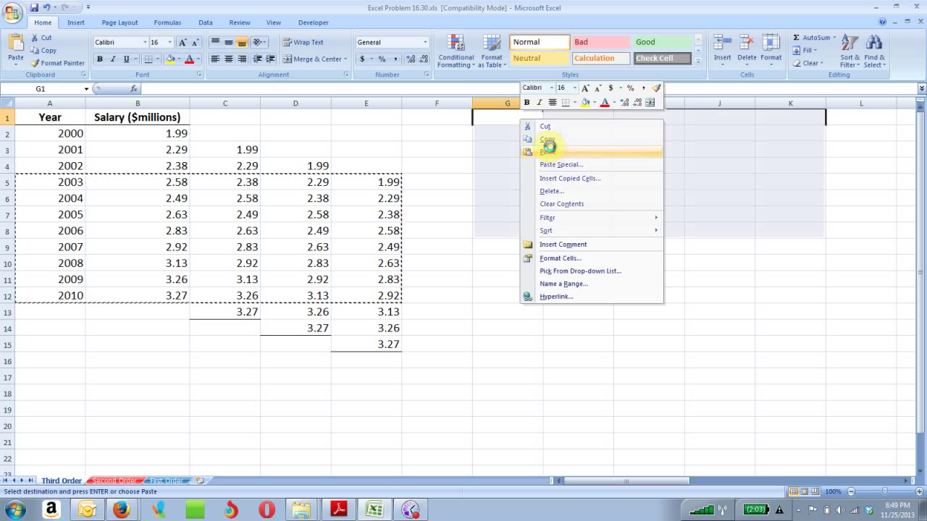
click(550, 143)
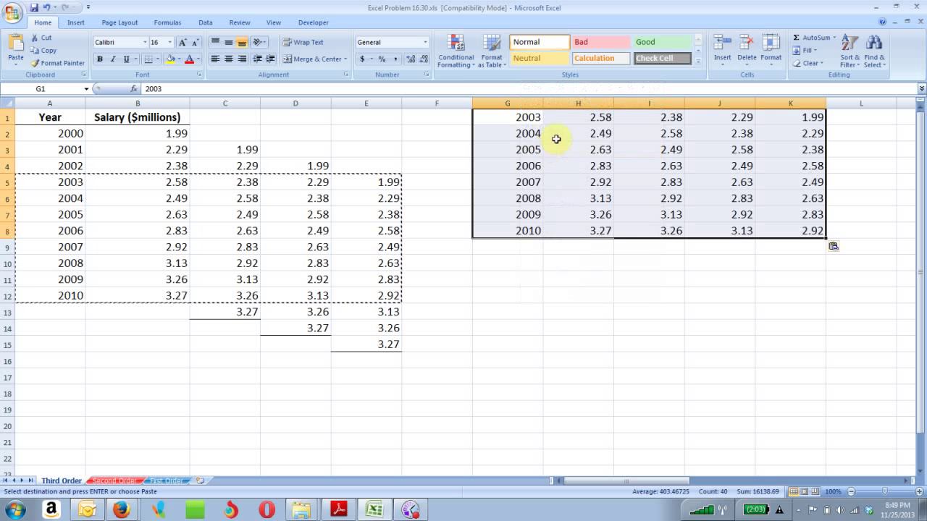
Examine the year, salary and three lagged salary columns G through K of the copied block one by one.
click(524, 101)
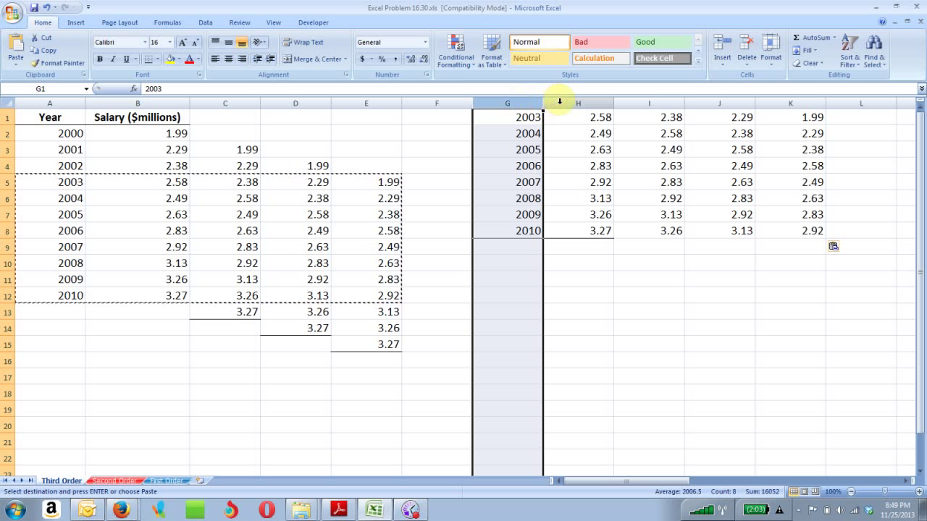
click(567, 101)
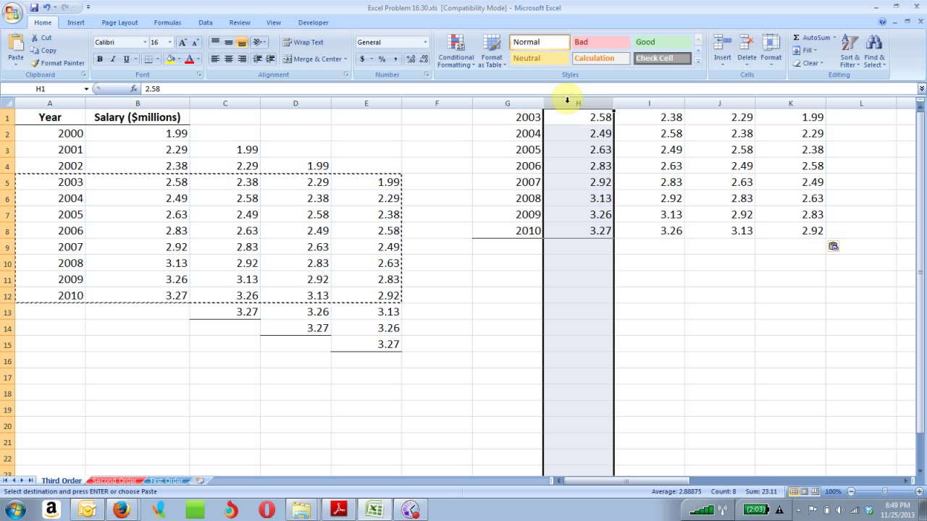
click(634, 103)
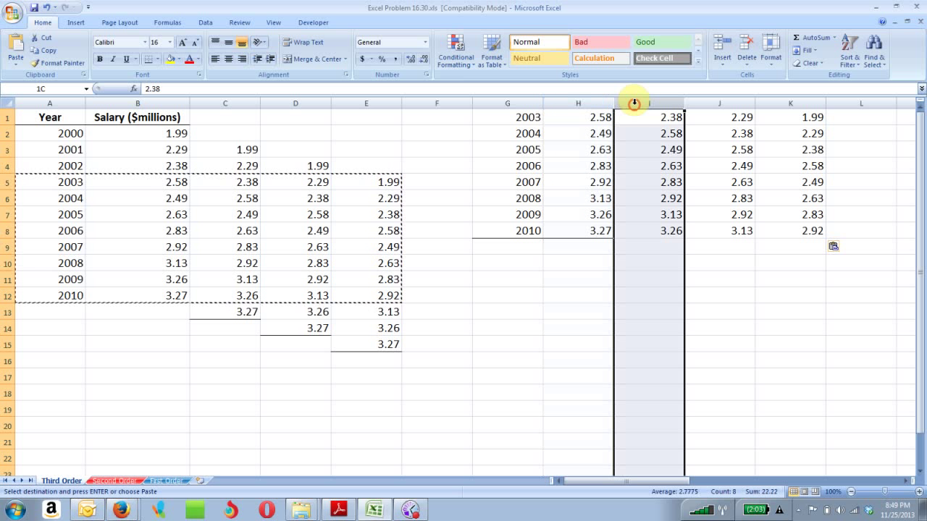
click(699, 103)
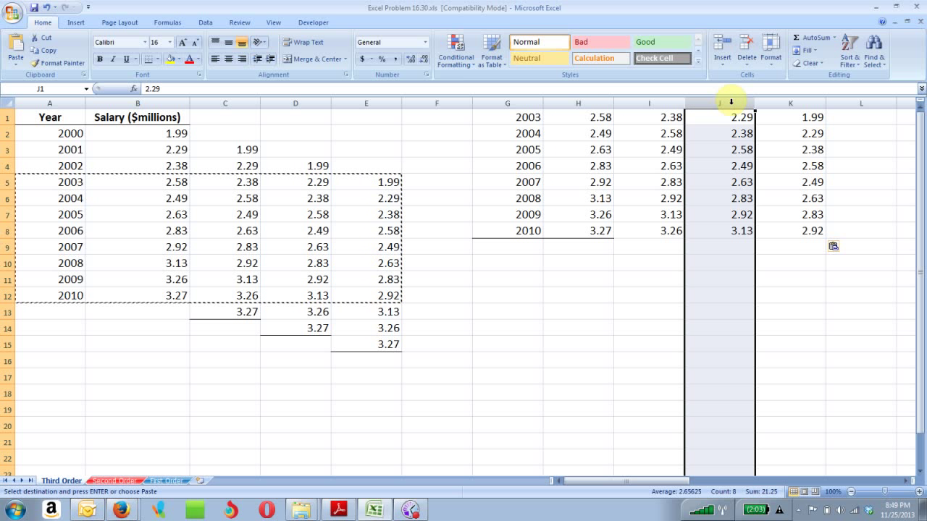
click(775, 104)
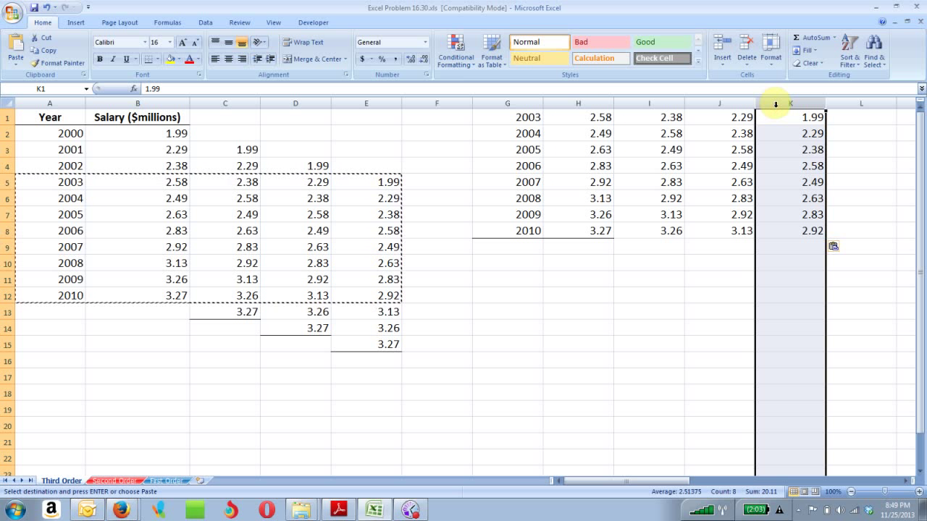
click(593, 103)
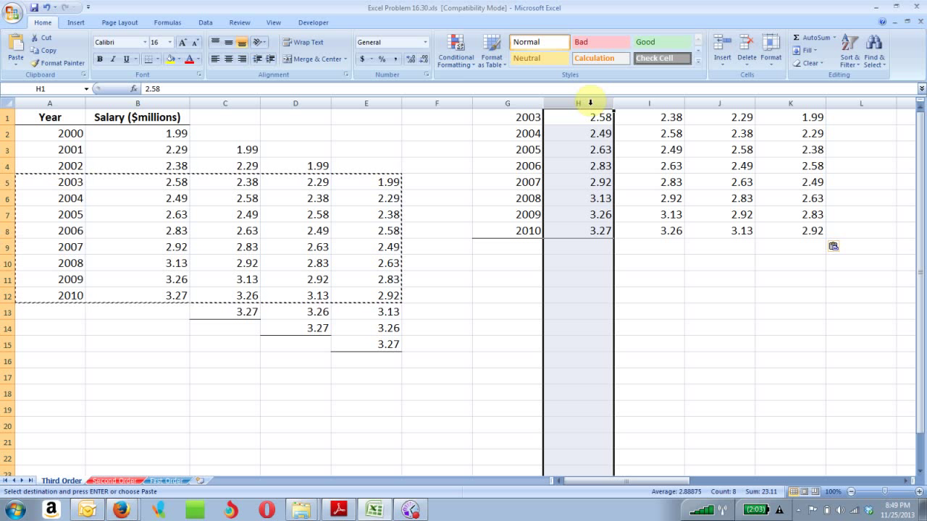
click(637, 101)
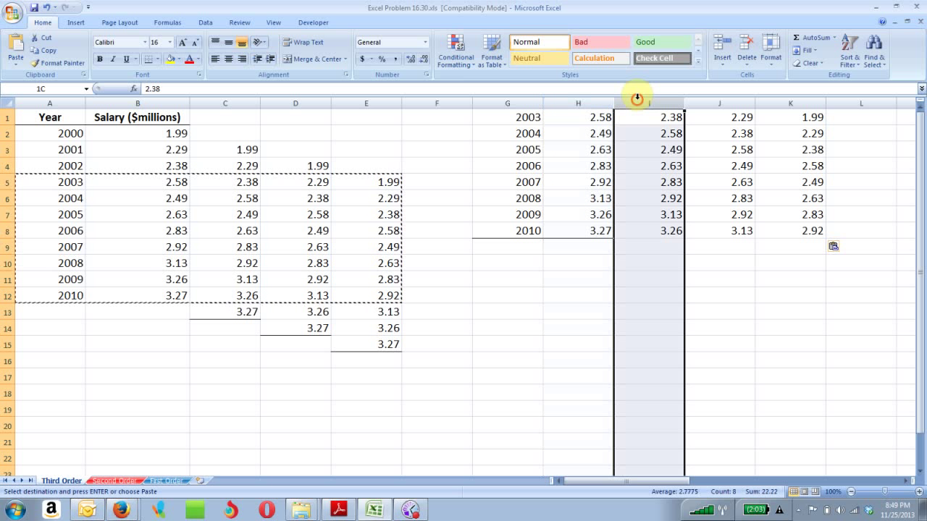
click(707, 102)
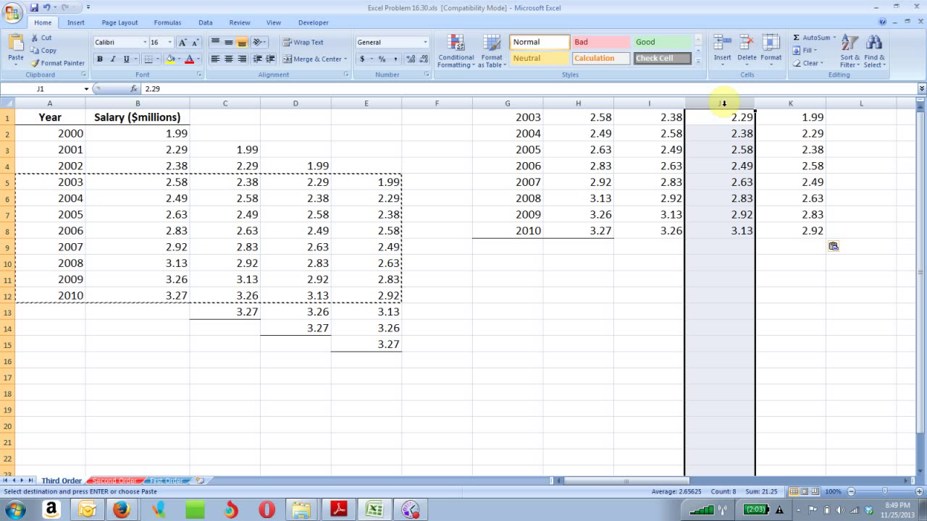
click(794, 104)
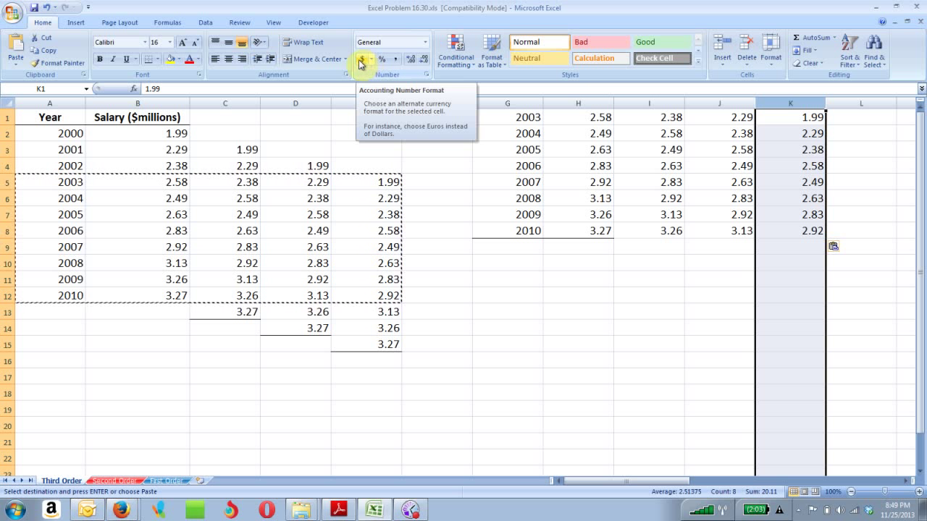
Start a Regression data analysis with H1:H8 as the Y input range and I1:K8 as the X input range.
click(202, 23)
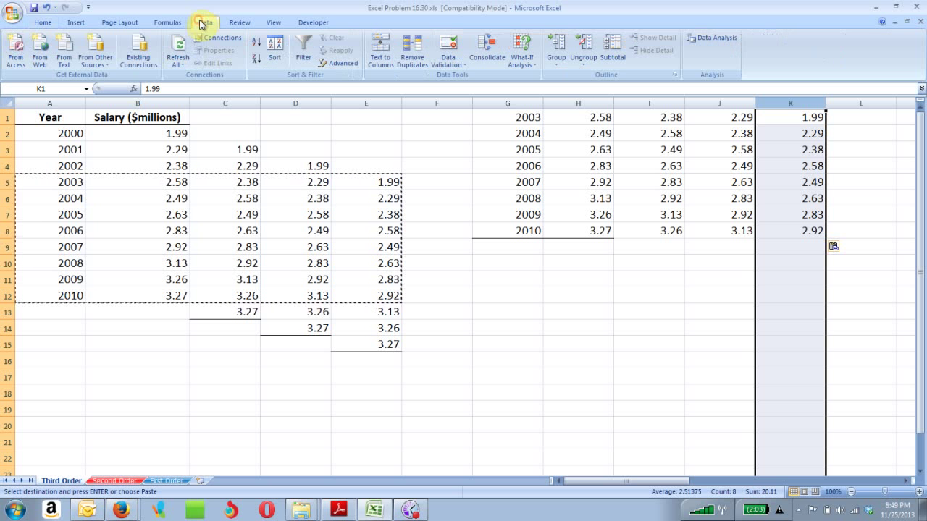
click(708, 41)
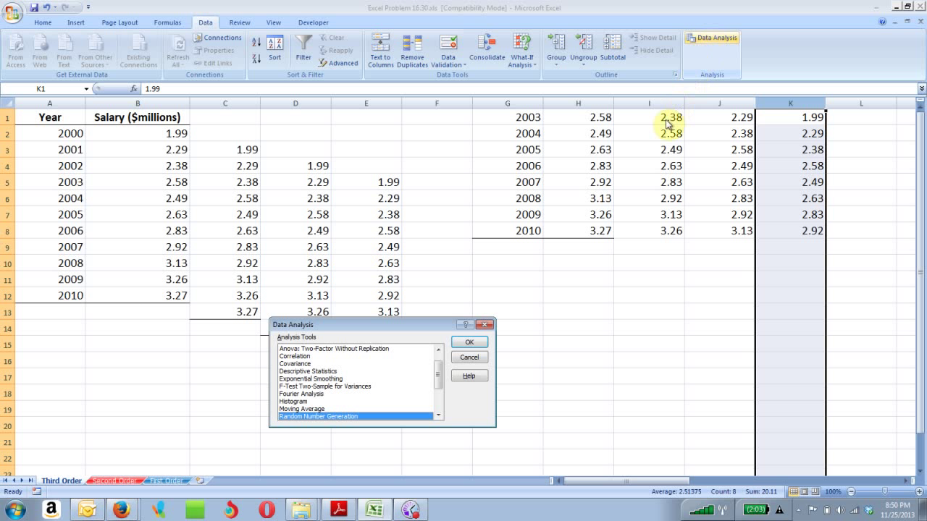
drag(440, 369, 439, 384)
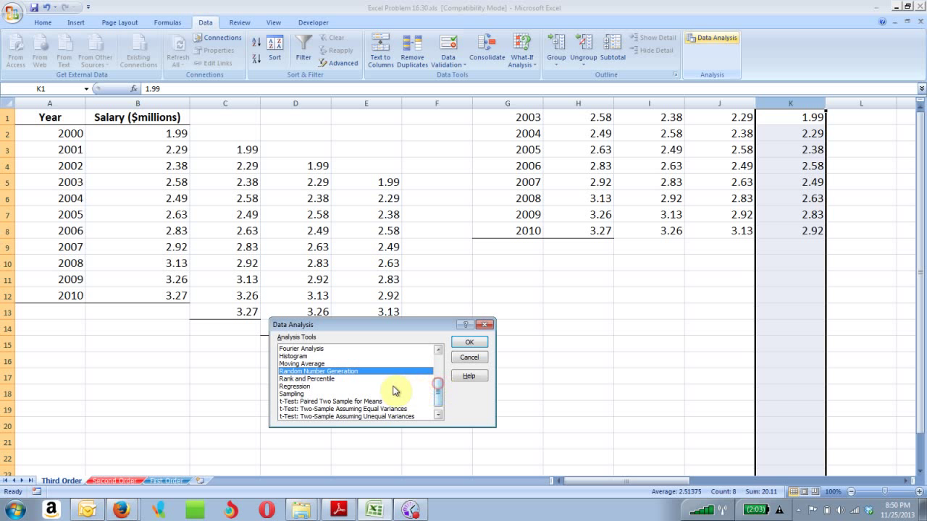
click(307, 386)
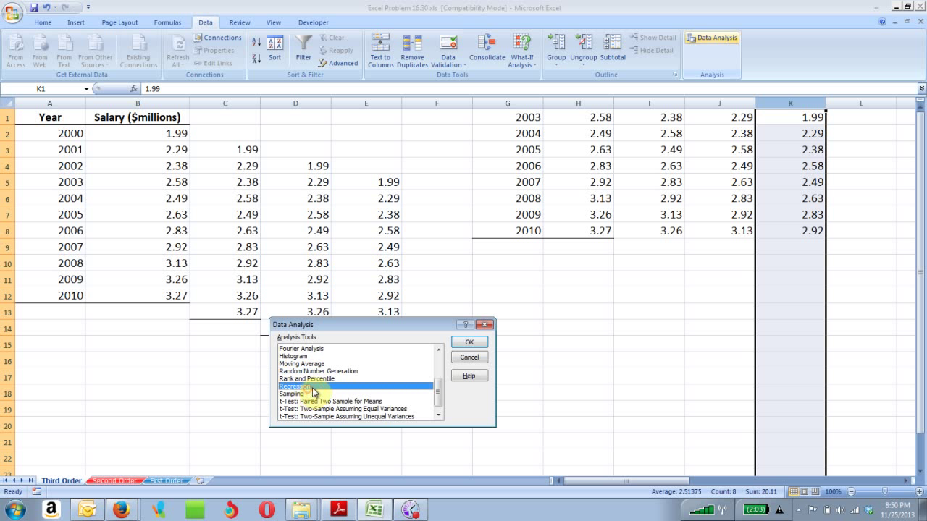
click(460, 345)
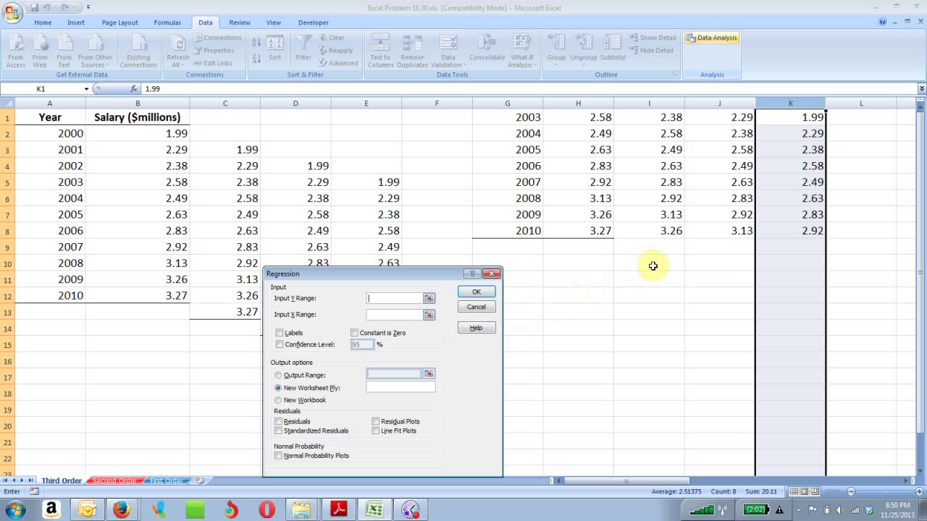
drag(917, 283, 921, 265)
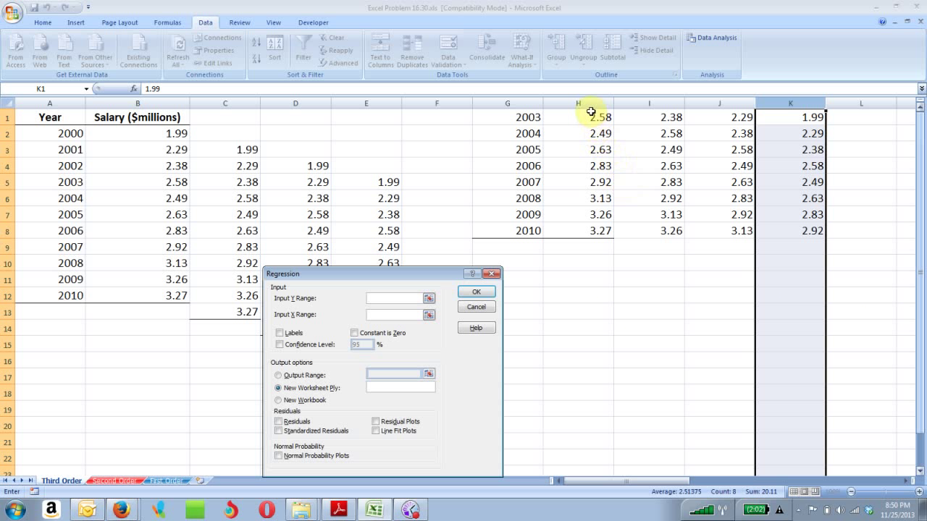
drag(591, 115, 587, 226)
click(384, 315)
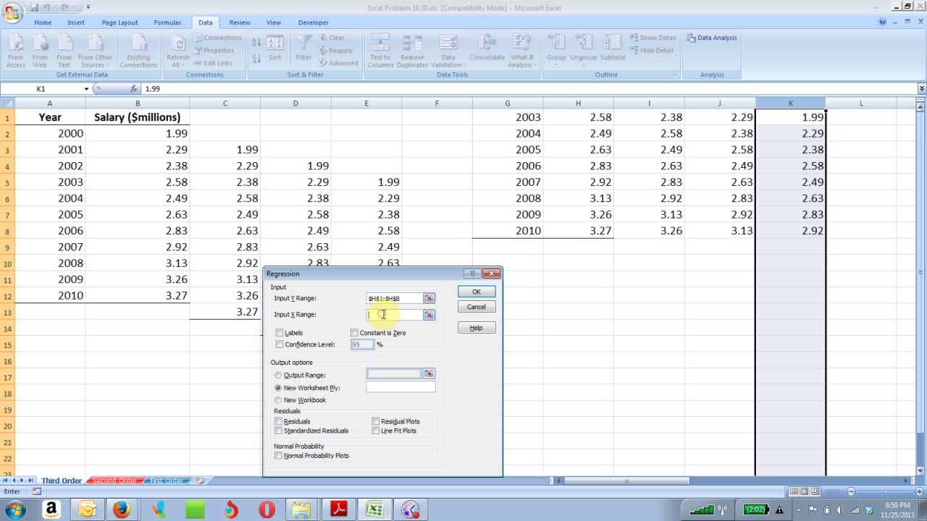
drag(661, 119, 812, 227)
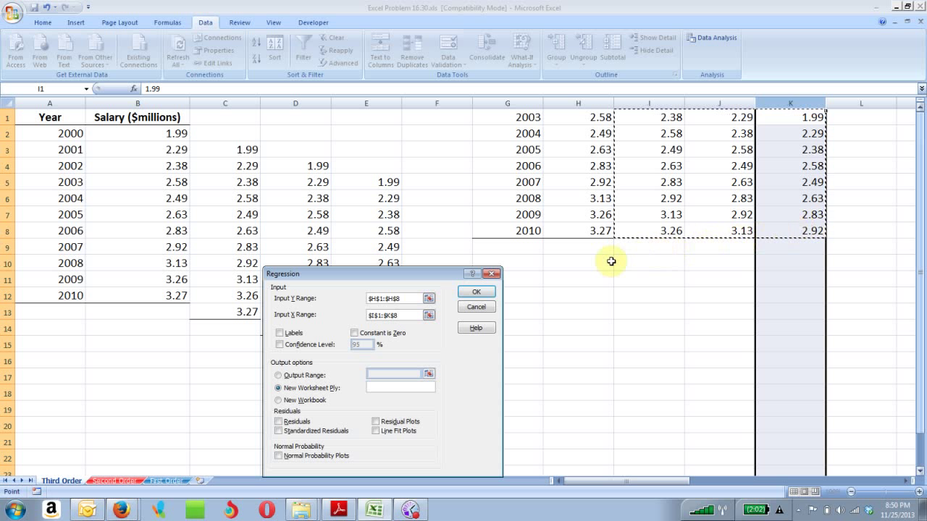
Set the regression's output range to M1 on the same sheet and run the analysis.
click(279, 375)
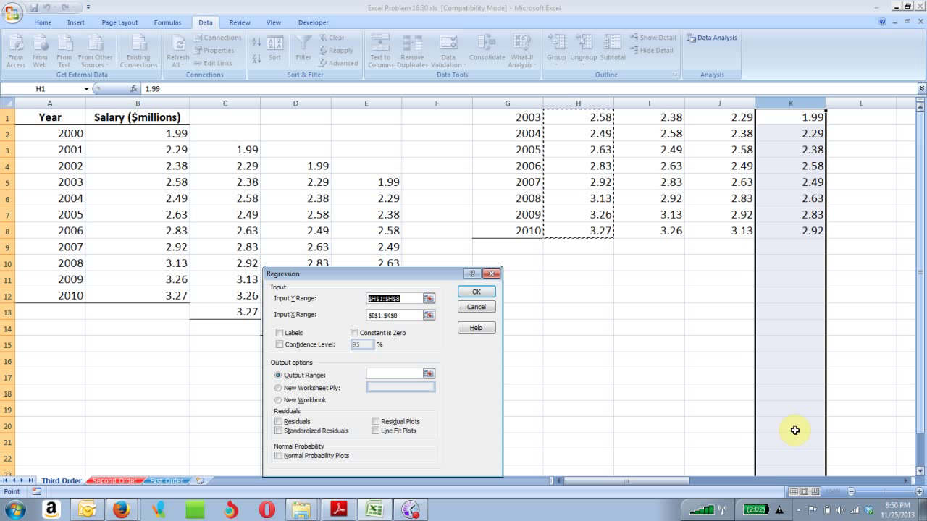
click(907, 481)
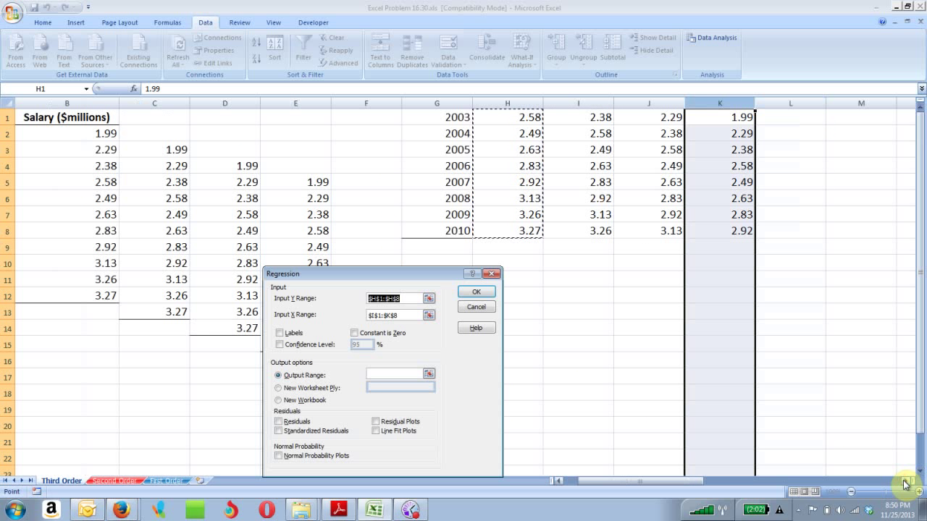
click(906, 482)
click(383, 374)
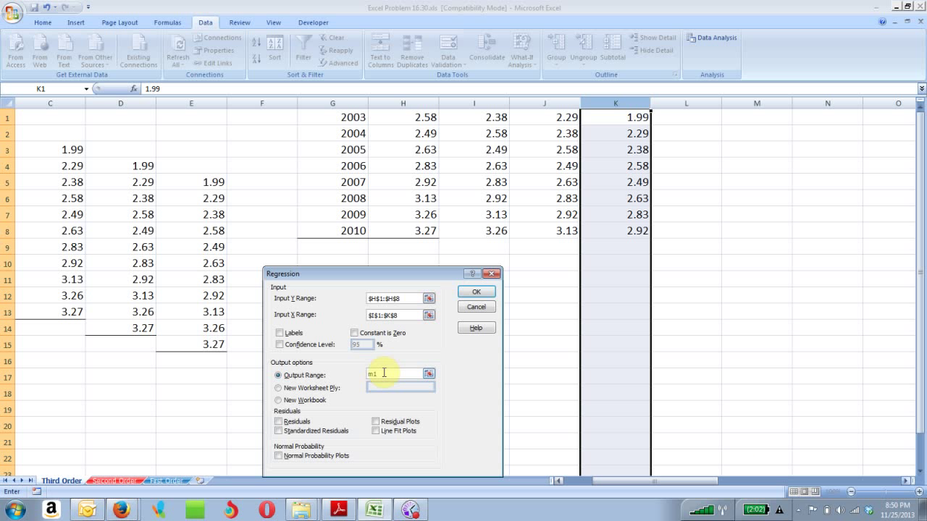
click(472, 293)
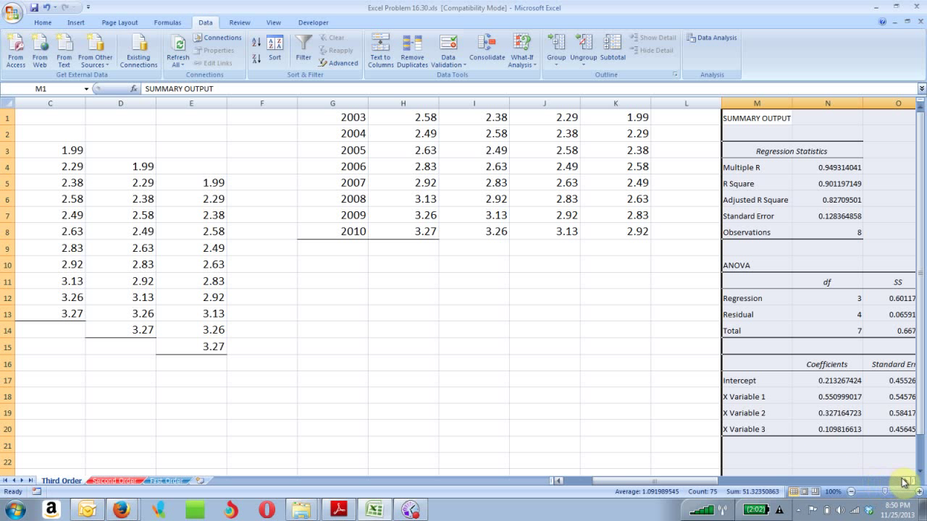
Set the regression output's font size to 14 and highlight the X Variable 3 row, M20:Q20, in yellow.
drag(905, 481, 905, 481)
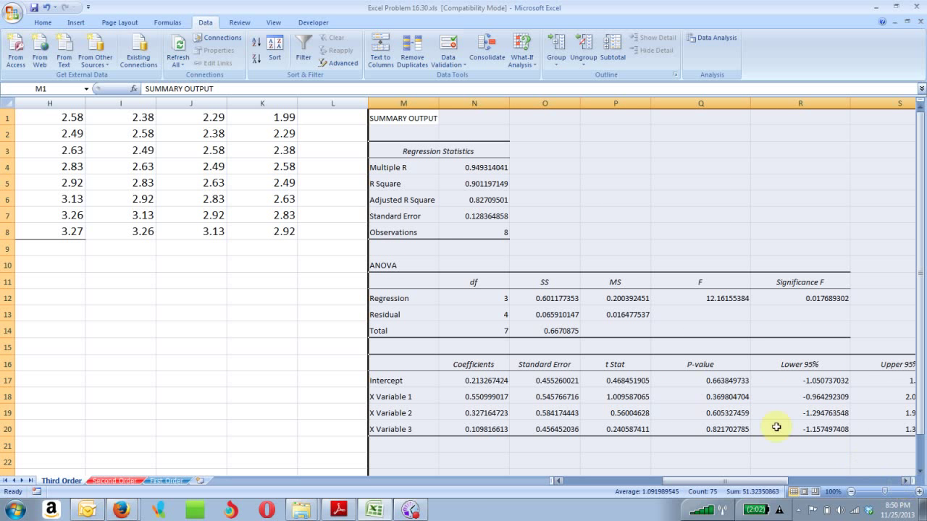
click(43, 22)
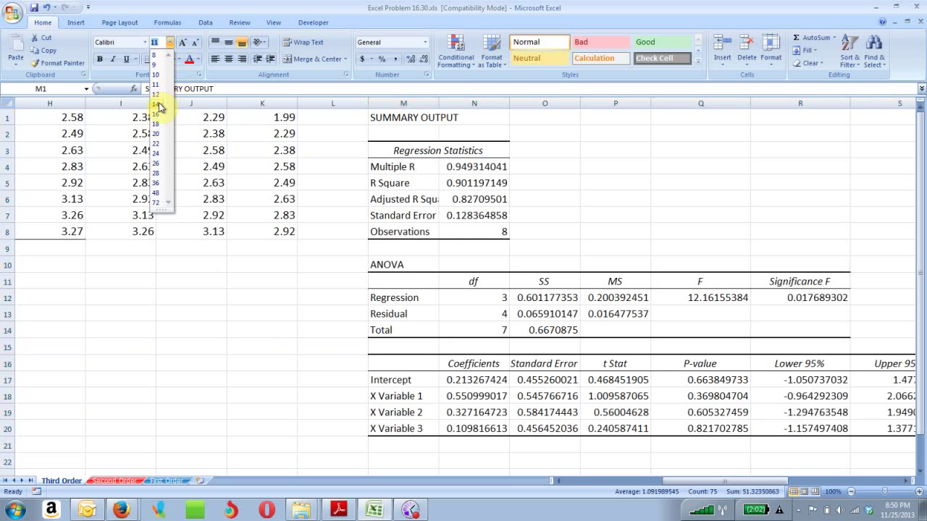
click(156, 104)
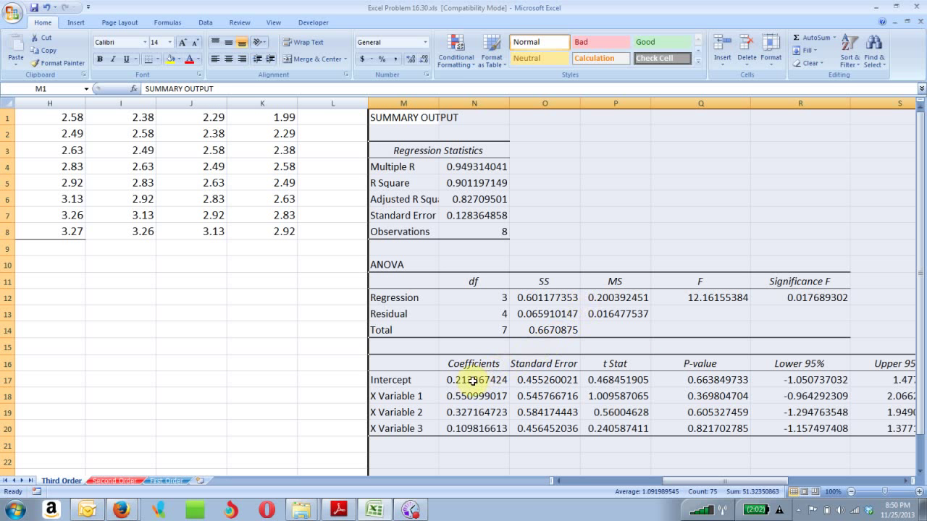
drag(379, 428, 745, 428)
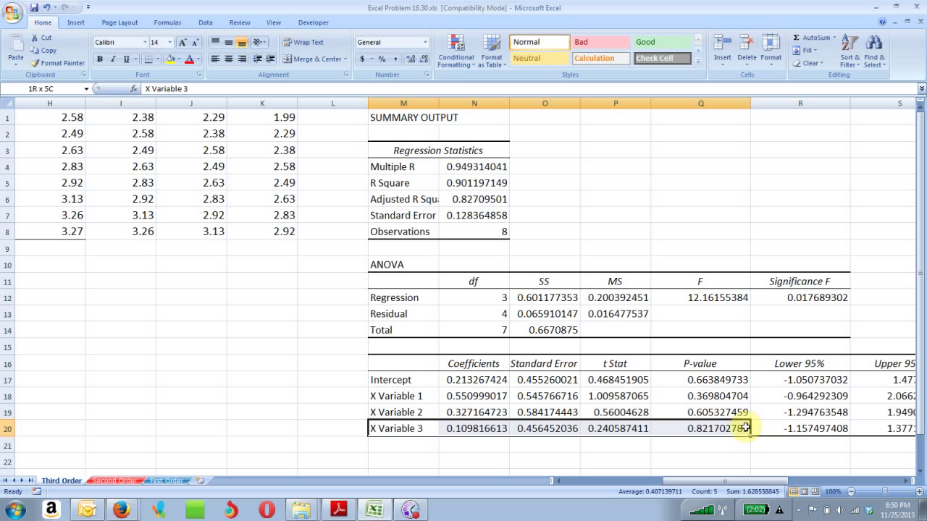
click(171, 59)
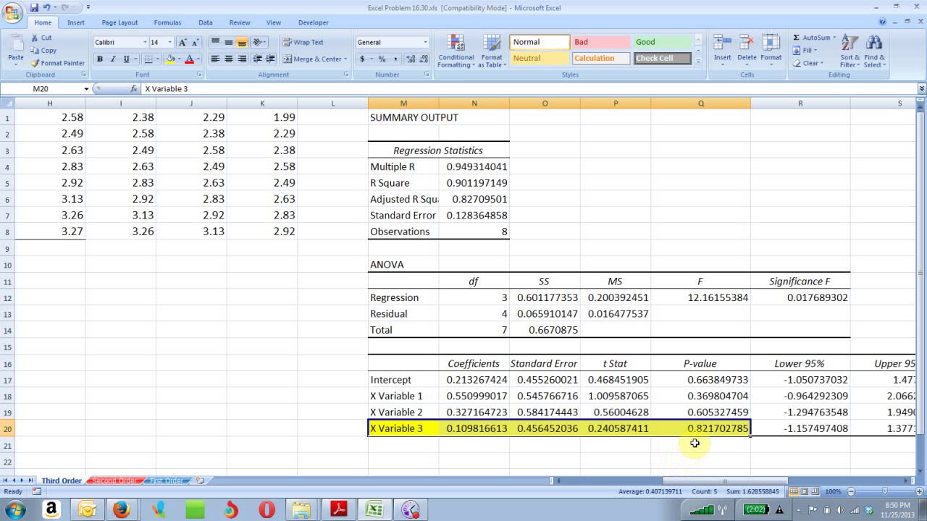
Enter the notes "P-Value = .8217" in Q21 and "Alpha = .05" in Q22 below the X Variable 3 p-value.
click(694, 443)
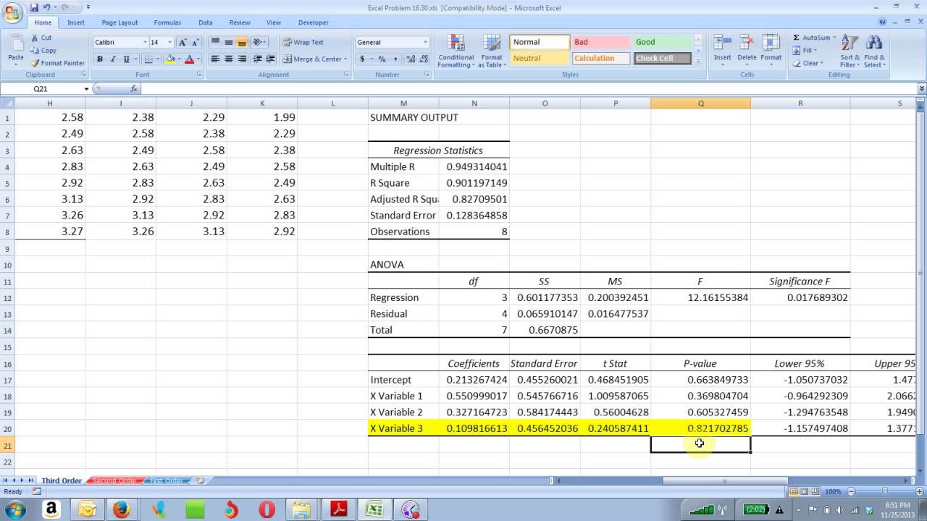
text(P)
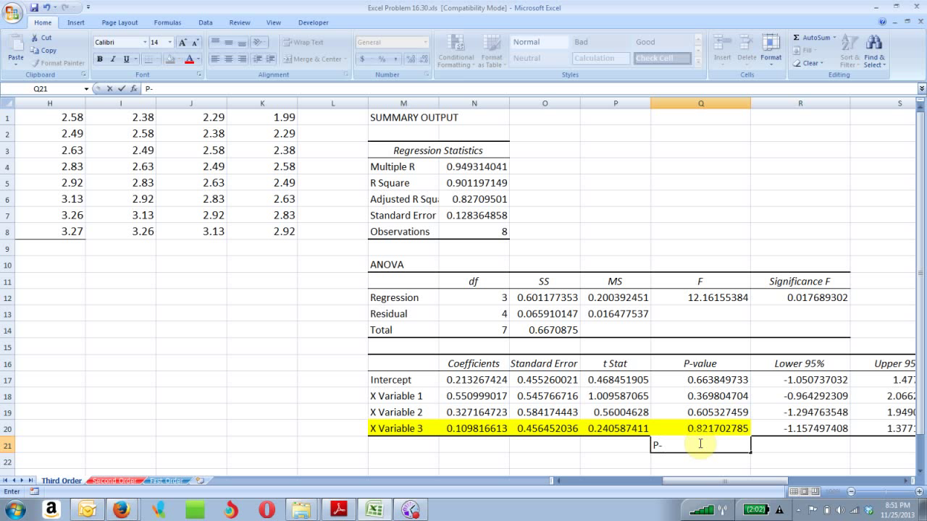
text(-Value = .8217)
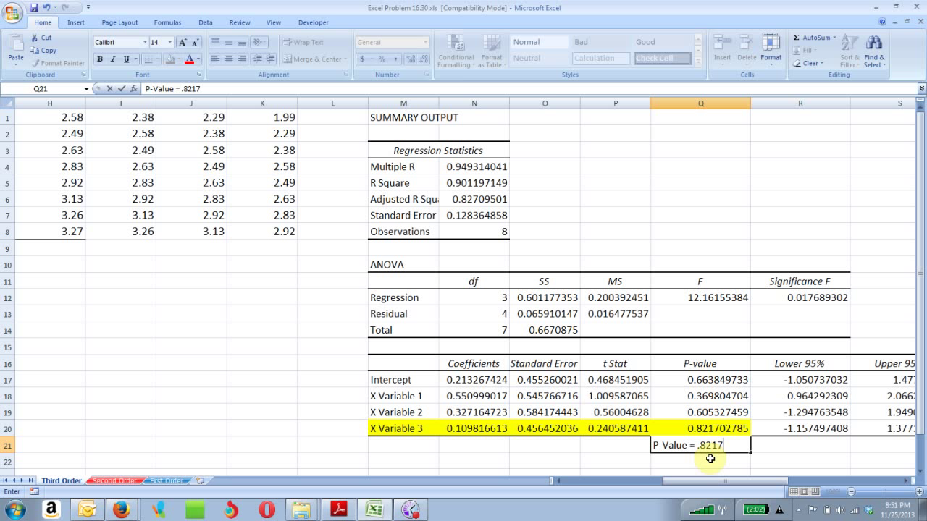
key(Return)
click(714, 446)
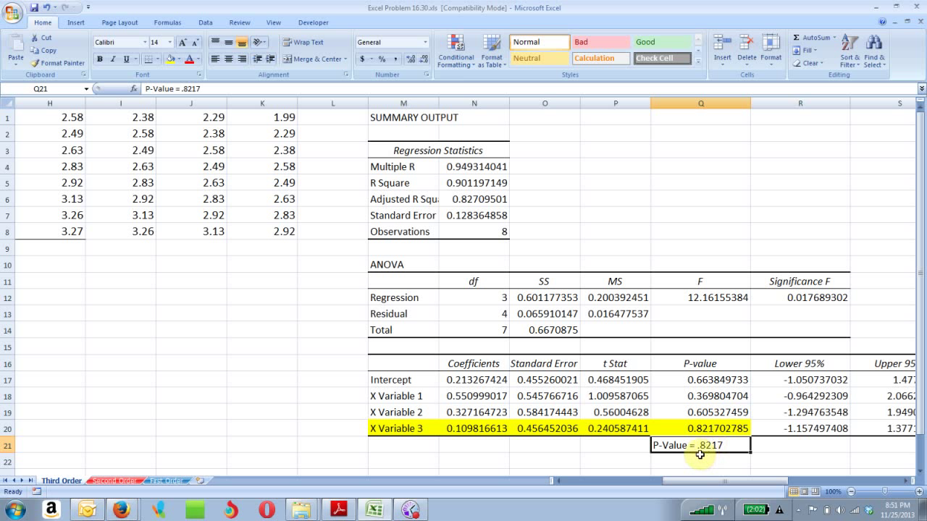
click(688, 462)
text(Alpha)
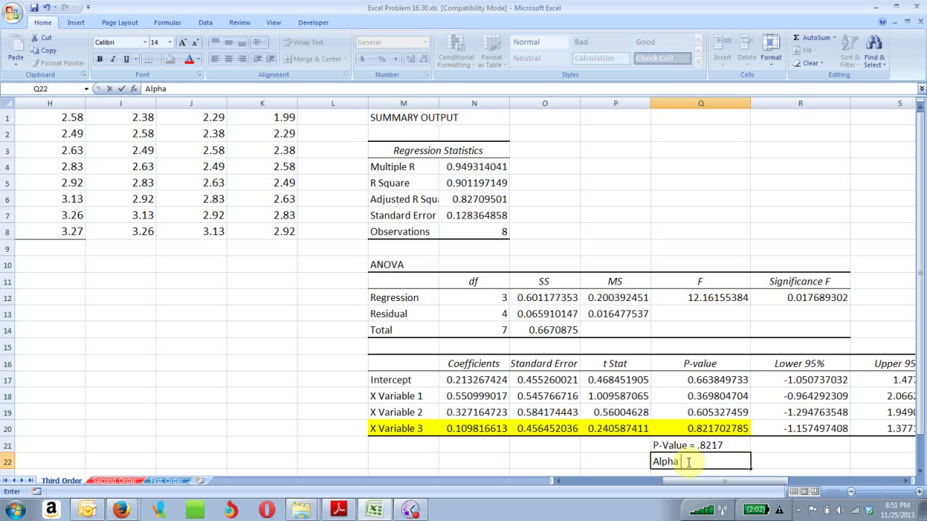
text( = .05)
click(757, 446)
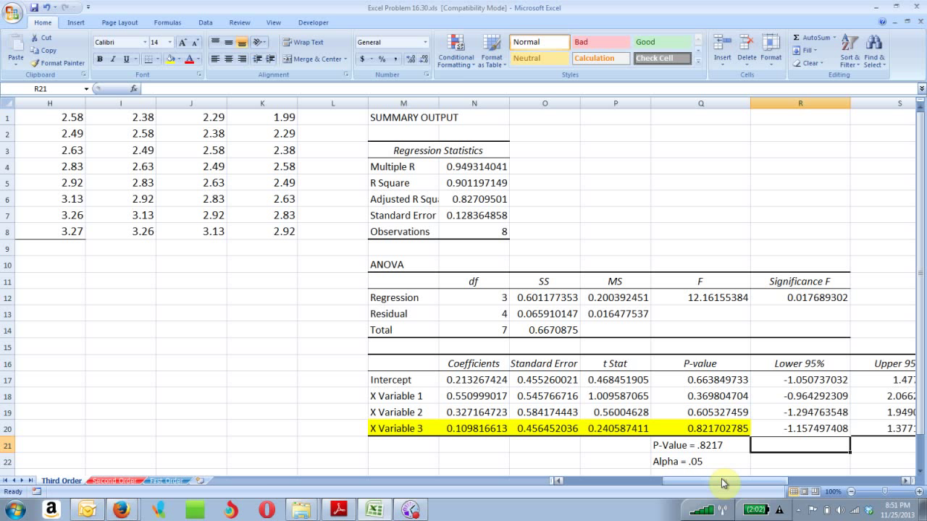
Copy the complete rows for 2002 to 2010, A4:D12, from the Third Order sheet to cell A1 of the Second Order sheet.
click(136, 481)
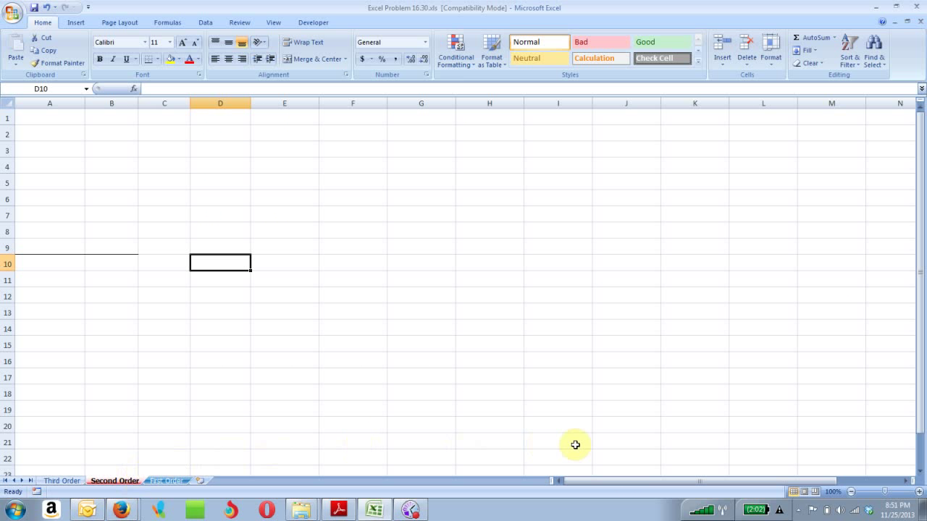
click(62, 482)
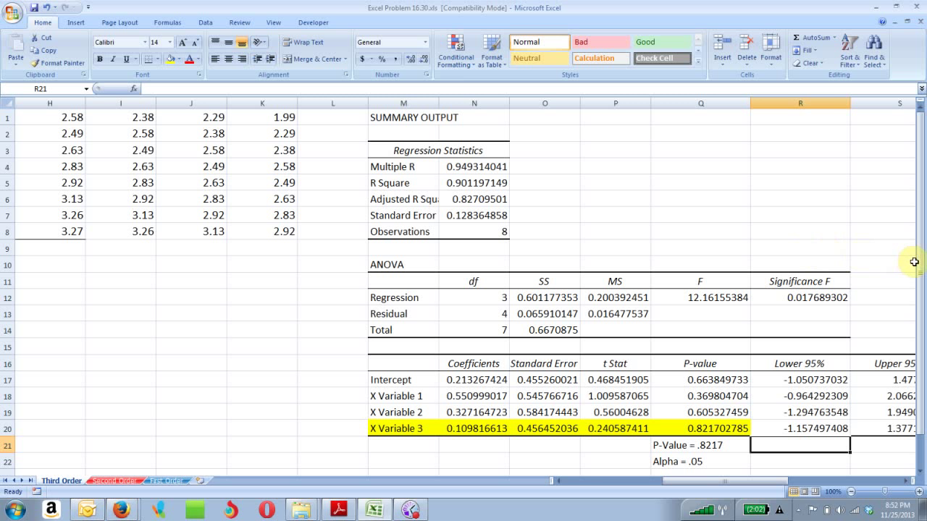
click(586, 481)
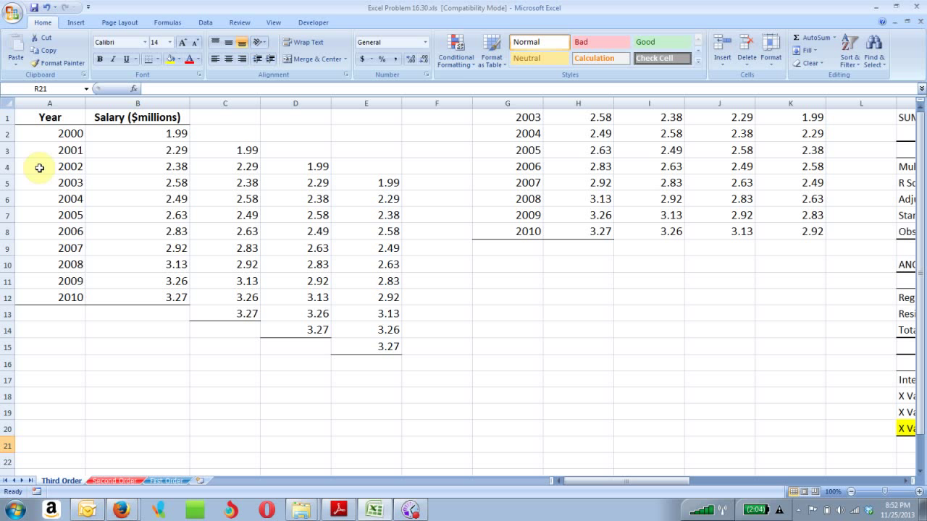
drag(40, 167, 323, 290)
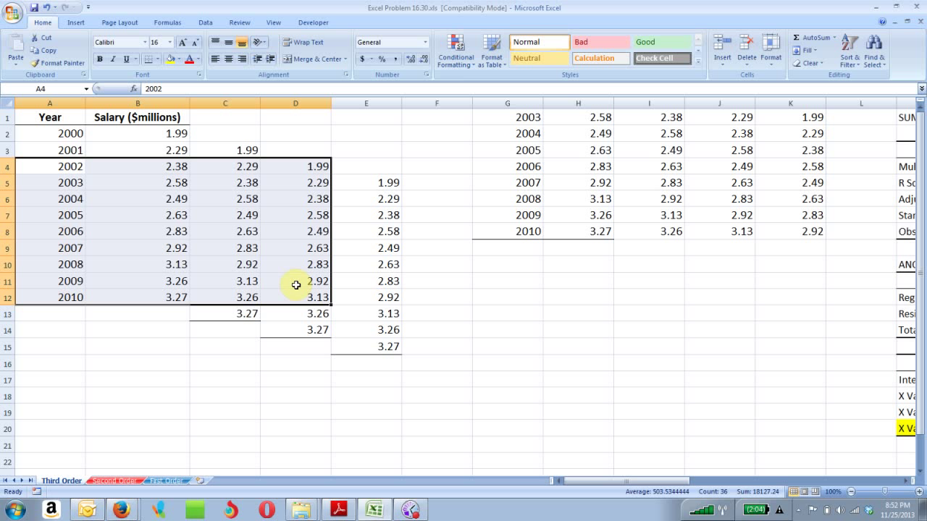
right_click(264, 268)
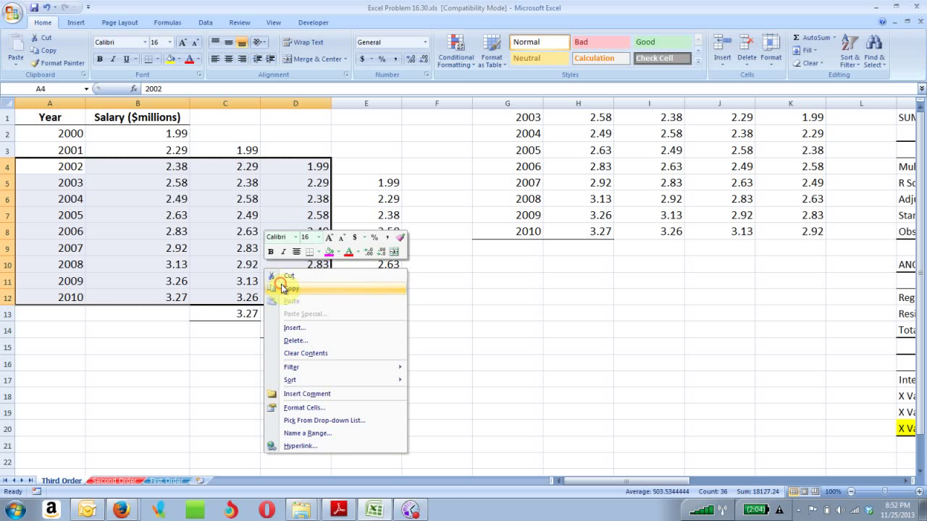
click(281, 289)
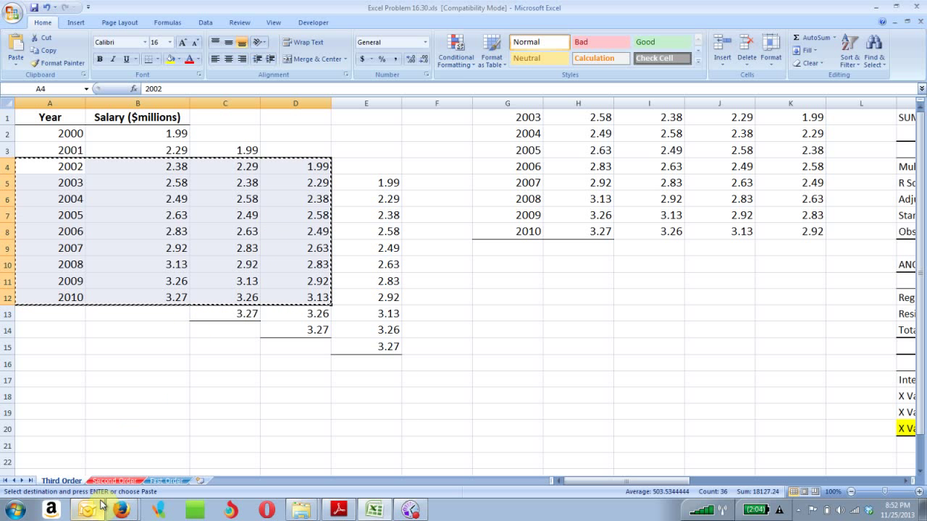
click(113, 481)
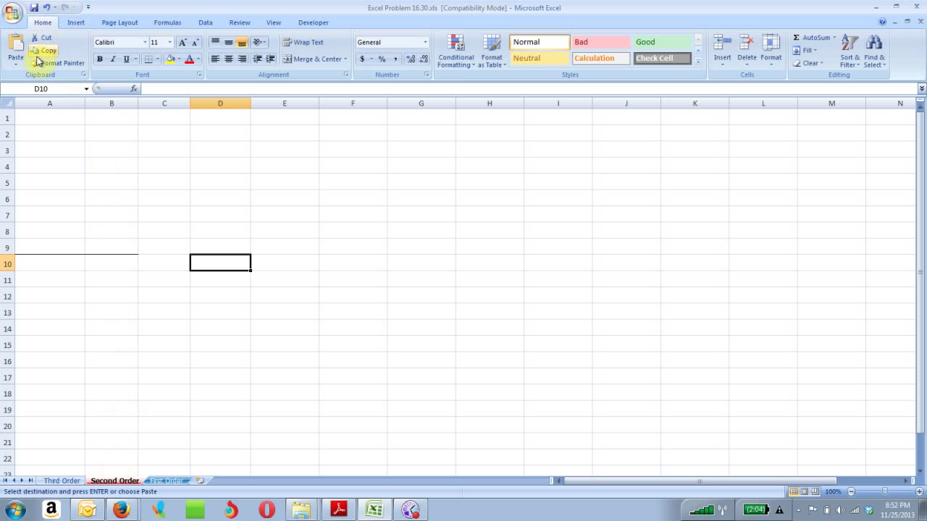
click(36, 116)
right_click(36, 116)
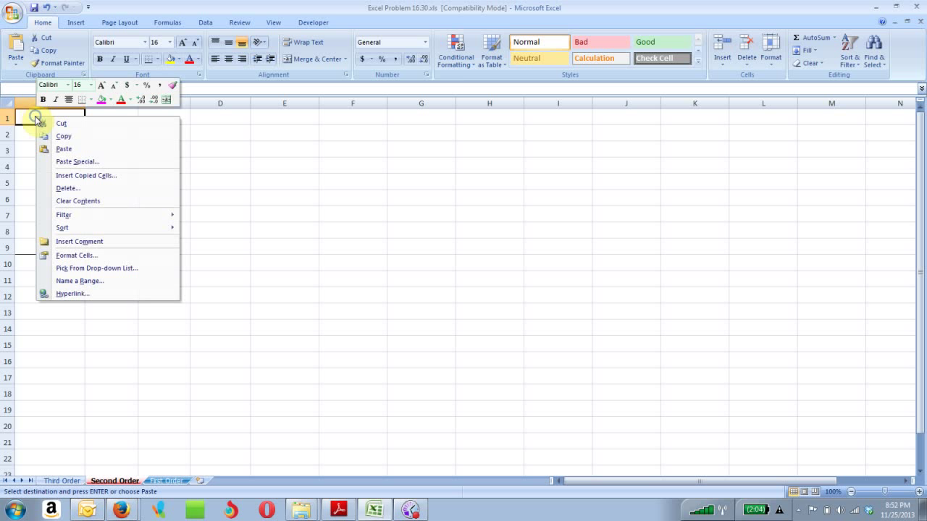
click(47, 149)
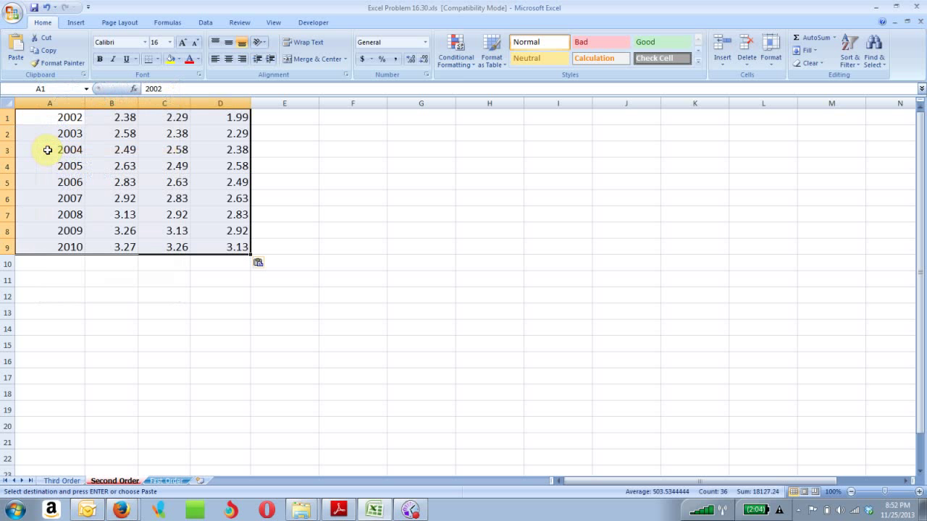
Examine the year, salary and two lagged salary columns A through D of the copied data one by one.
click(69, 104)
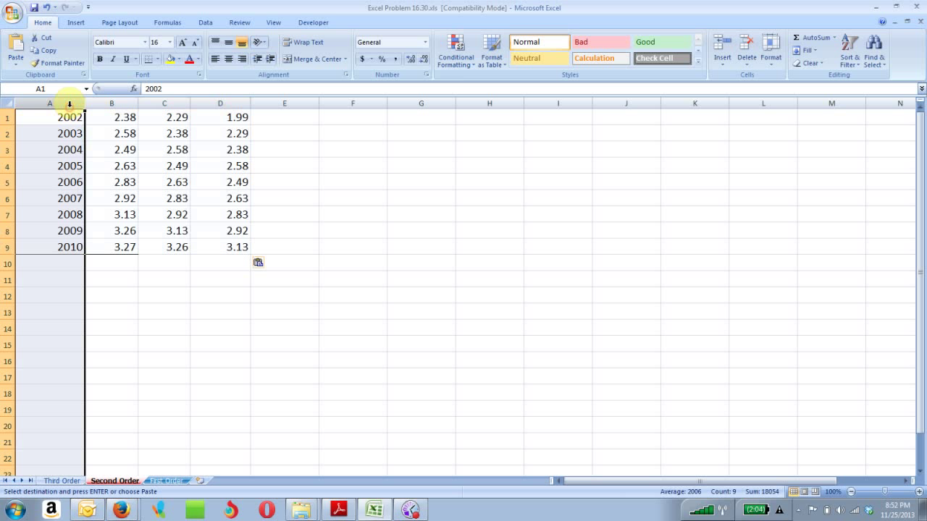
click(103, 102)
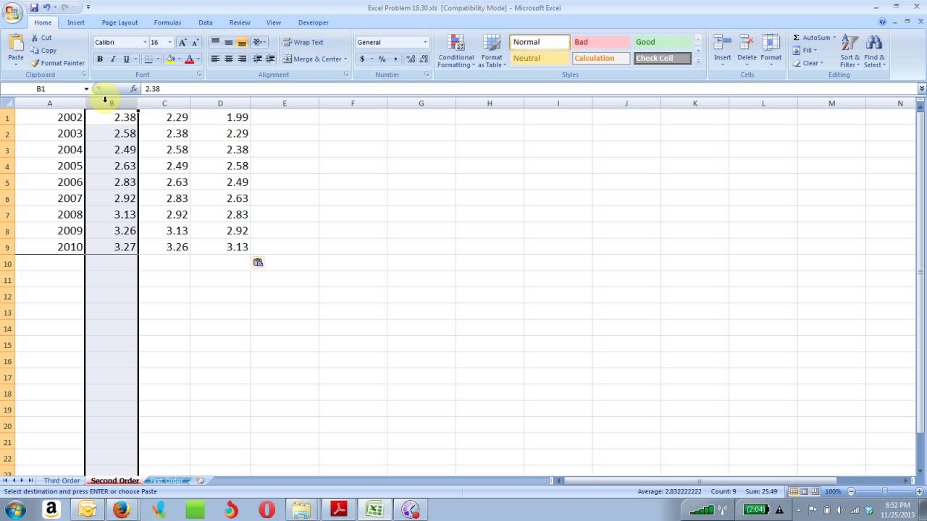
click(159, 104)
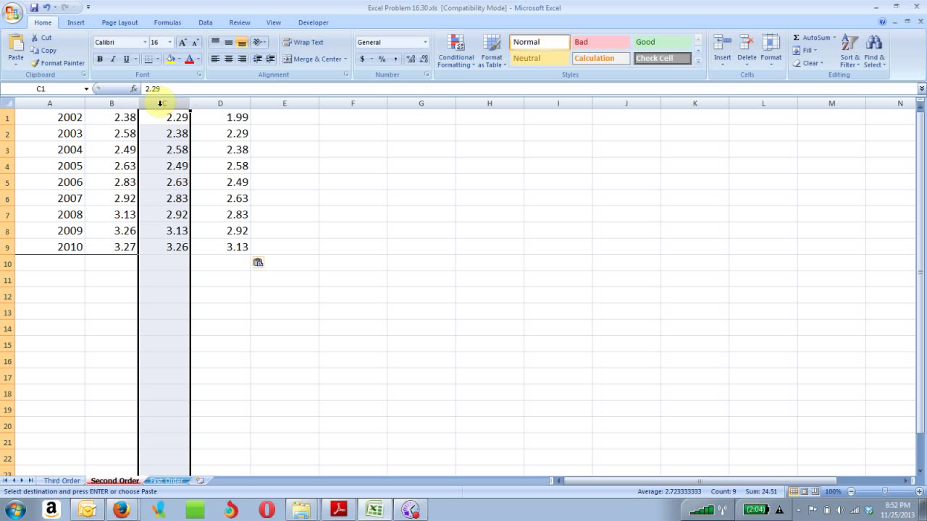
click(215, 100)
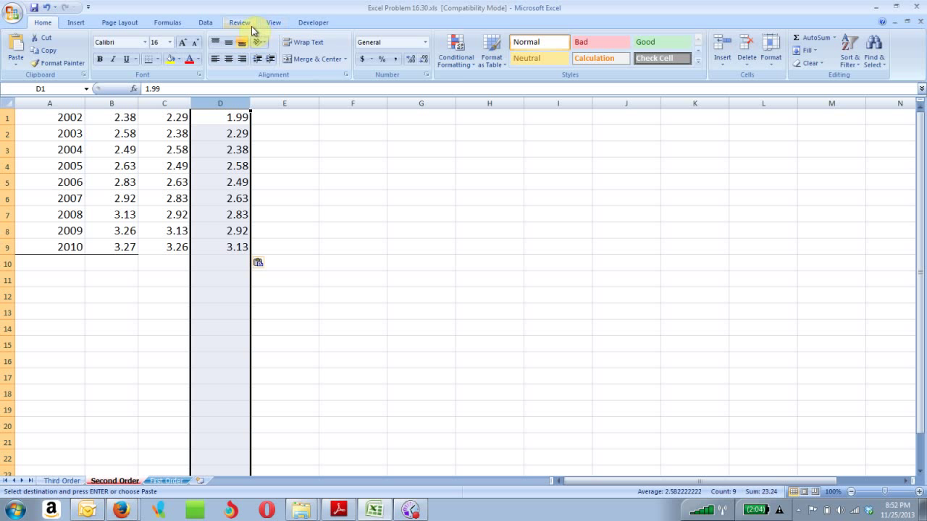
Start a Regression data analysis and clear its previous Y input, X input and output ranges.
click(206, 26)
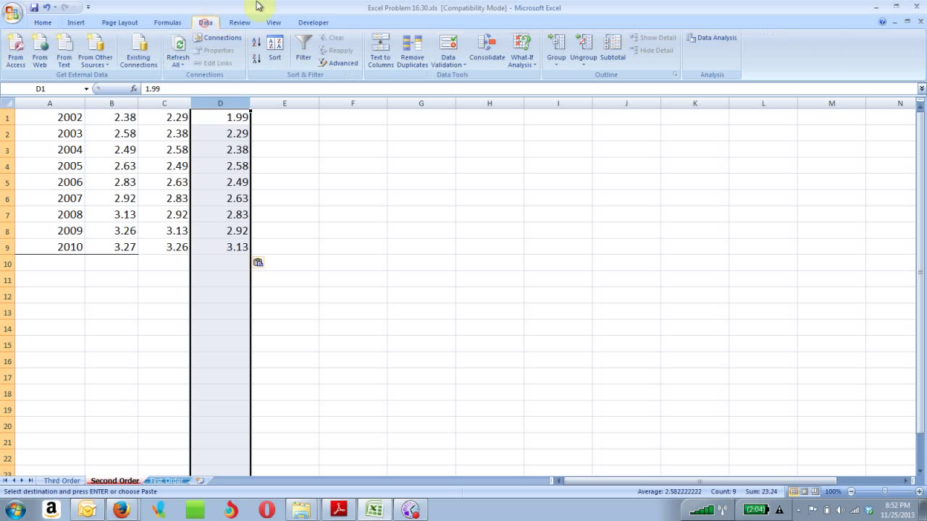
click(694, 40)
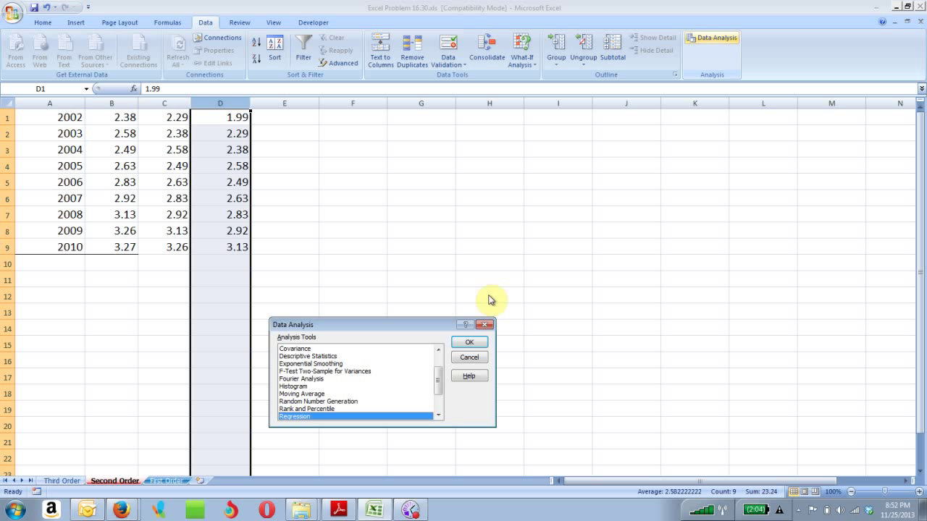
click(458, 345)
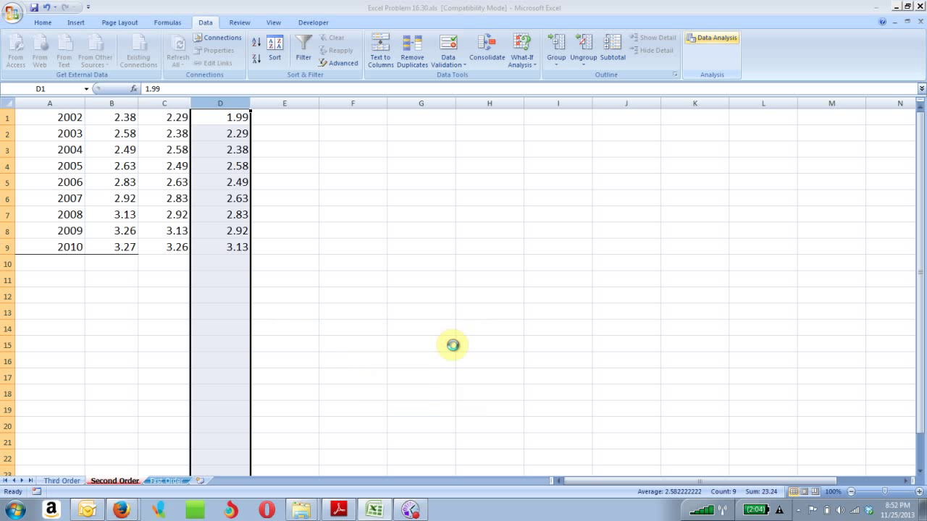
drag(412, 299, 354, 299)
key(BackSpace)
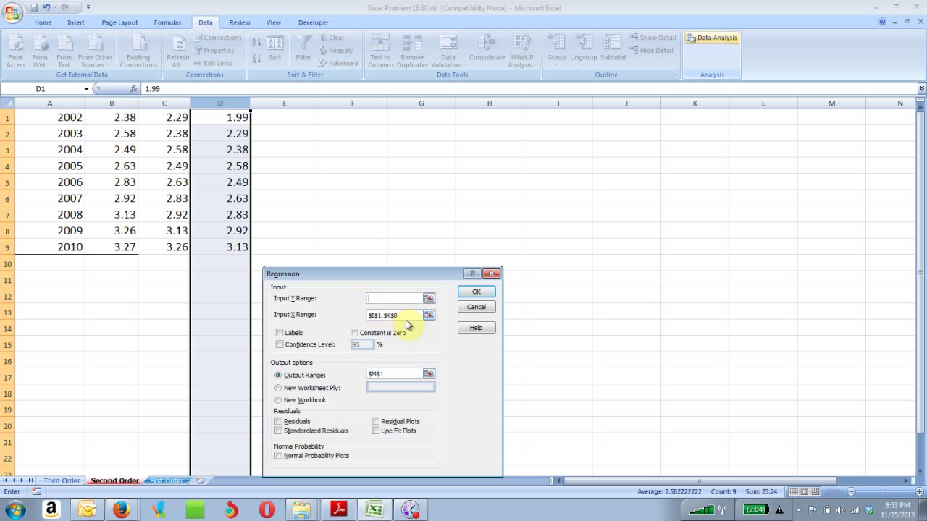
drag(400, 314, 348, 321)
key(BackSpace)
click(381, 373)
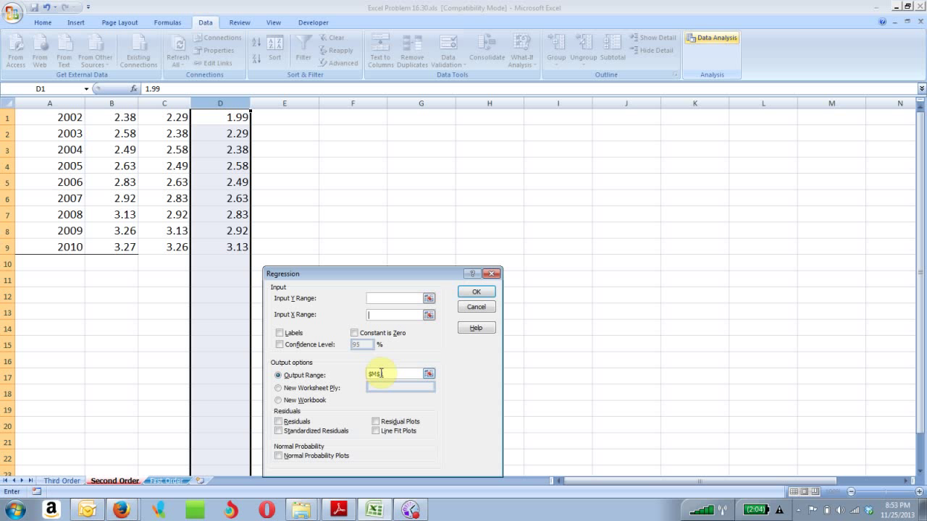
drag(384, 374, 370, 382)
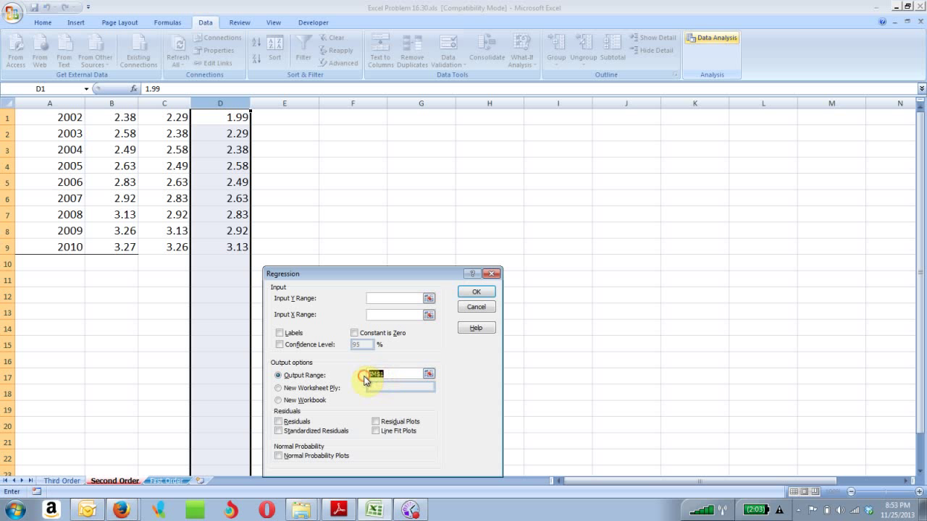
key(BackSpace)
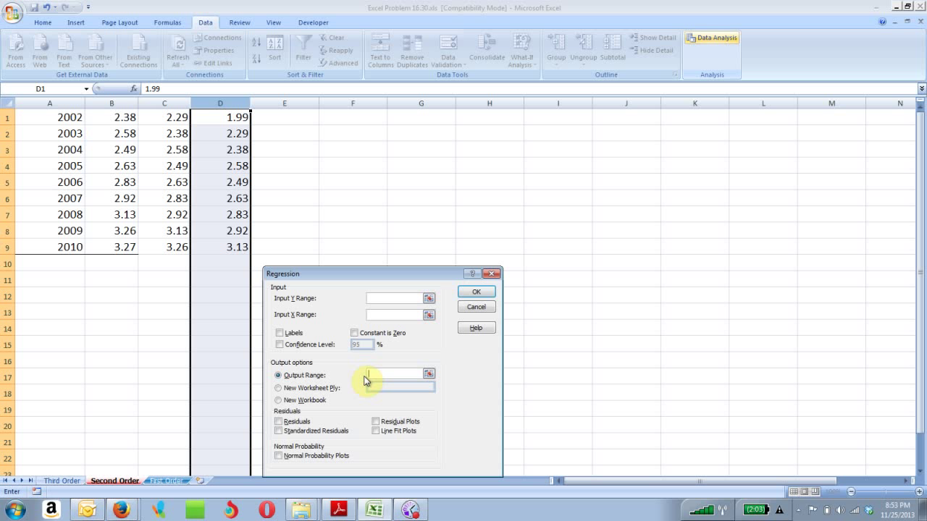
Set the regression's Y input range to B1:B9 and its X input range to C1:D9.
click(390, 298)
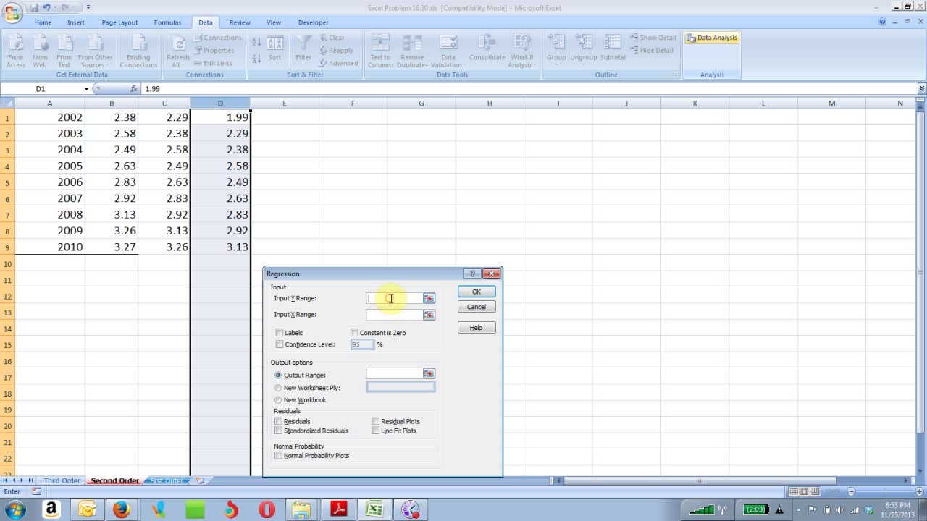
click(124, 117)
drag(124, 117, 115, 243)
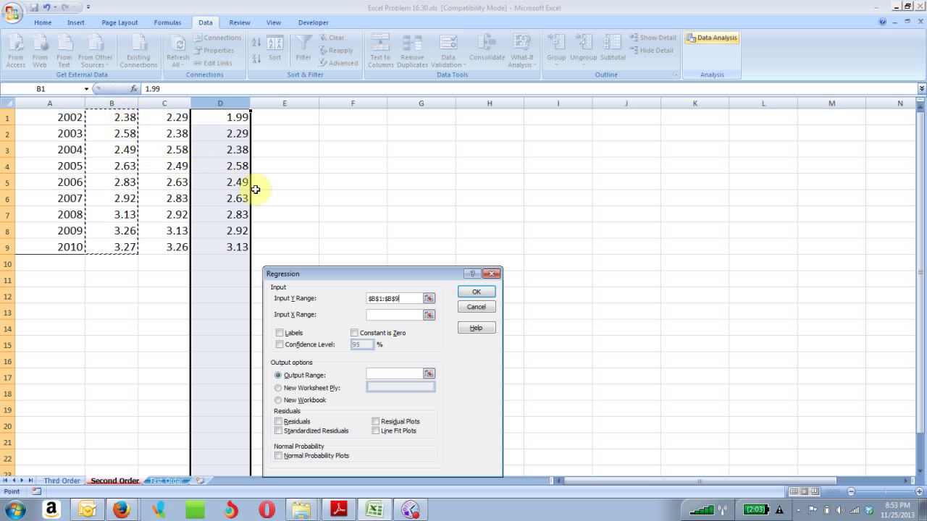
click(372, 315)
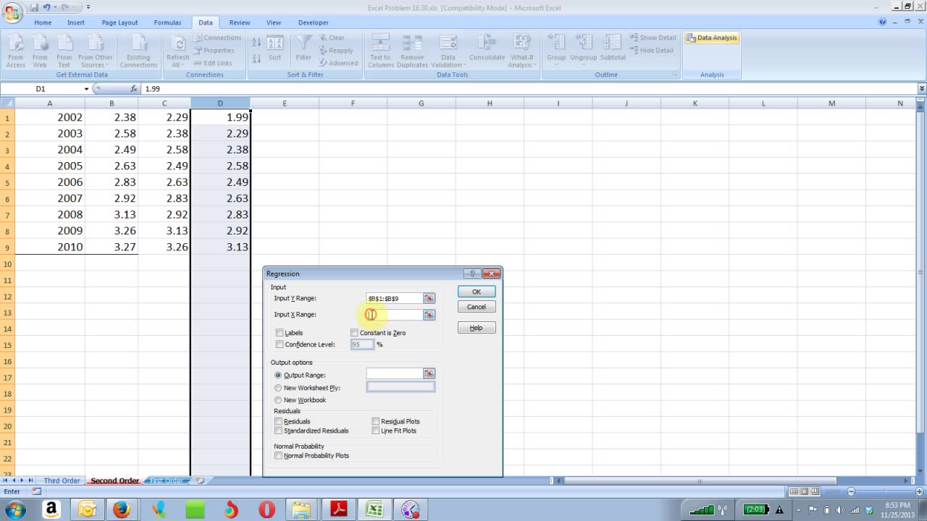
drag(174, 119, 238, 244)
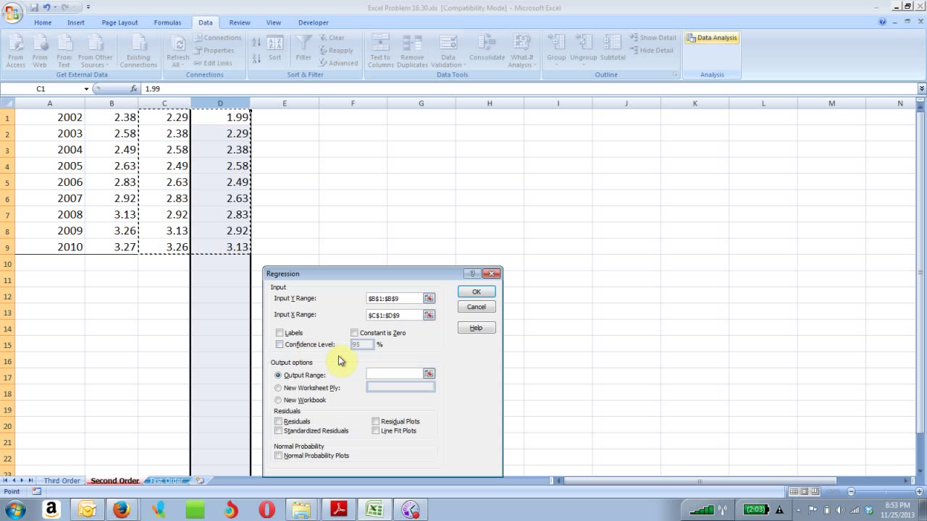
Run the second-order regression with its output starting at G1, and set the summary output's font size to 14.
click(374, 373)
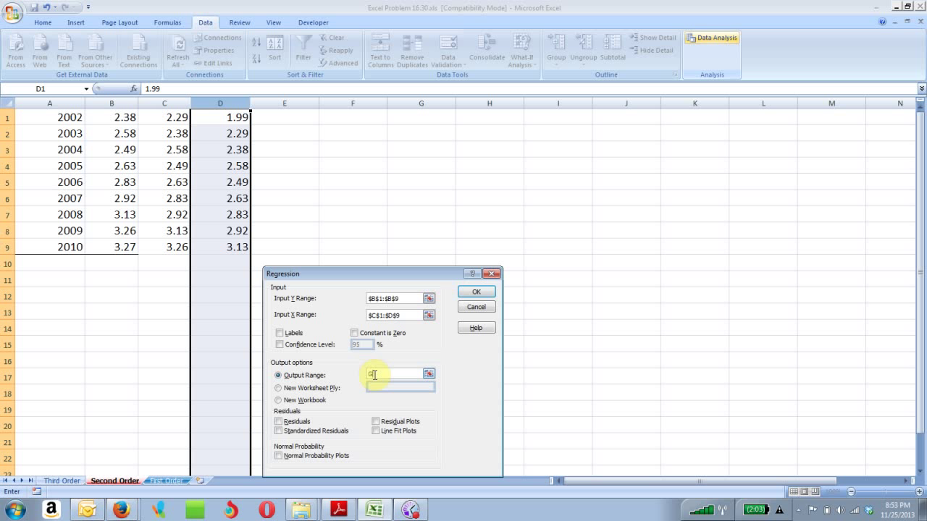
click(471, 298)
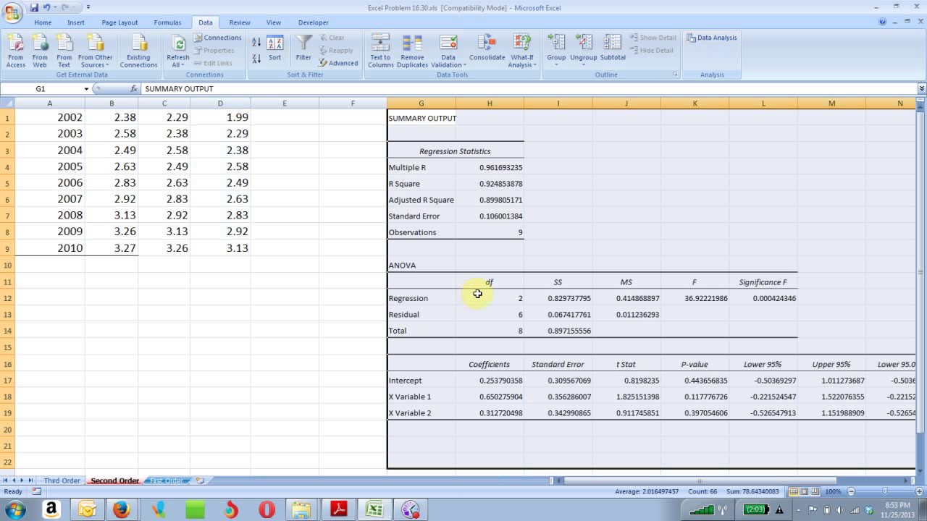
click(43, 23)
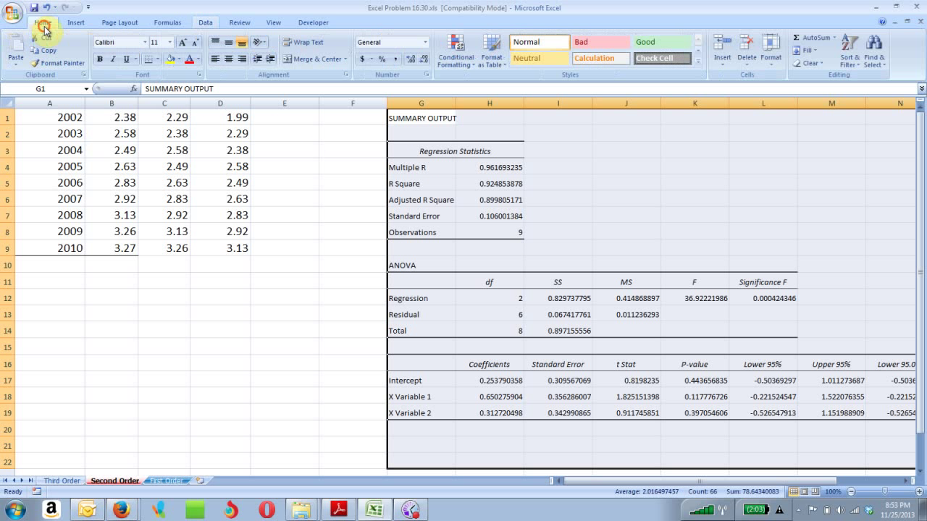
click(169, 42)
click(156, 103)
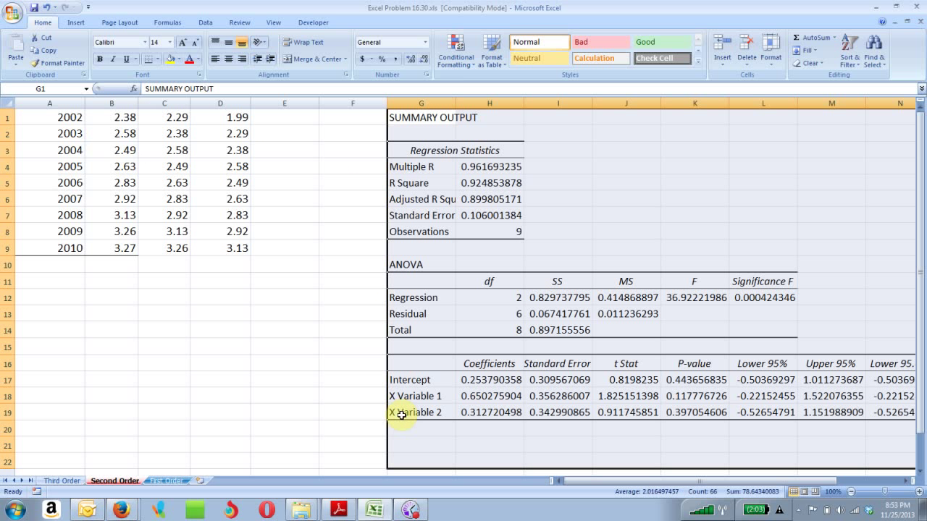
Highlight the X Variable 2 row, G19:K19, in yellow and note "Alpha = .05" in K20 and "P-Value = .397" in K21.
mouse_move(400, 415)
mouse_down()
mouse_move(746, 414)
mouse_move(704, 411)
mouse_up()
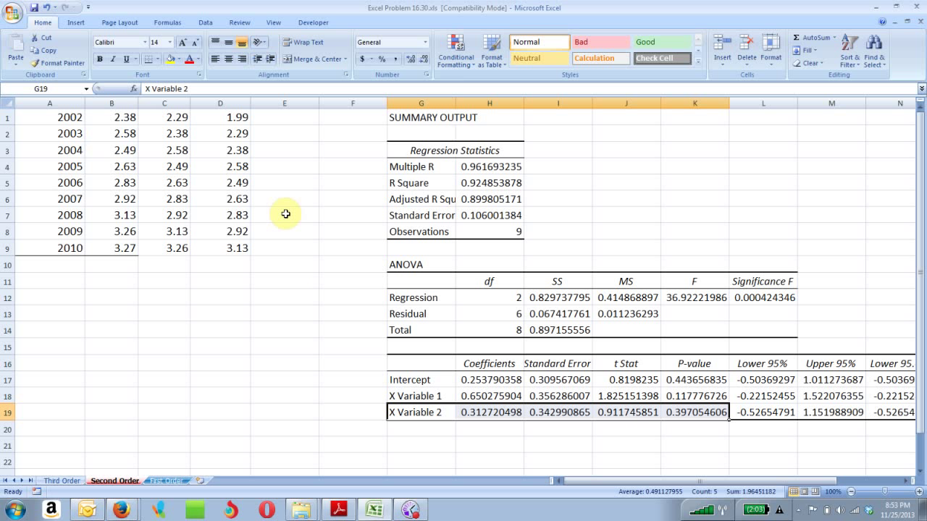
click(171, 59)
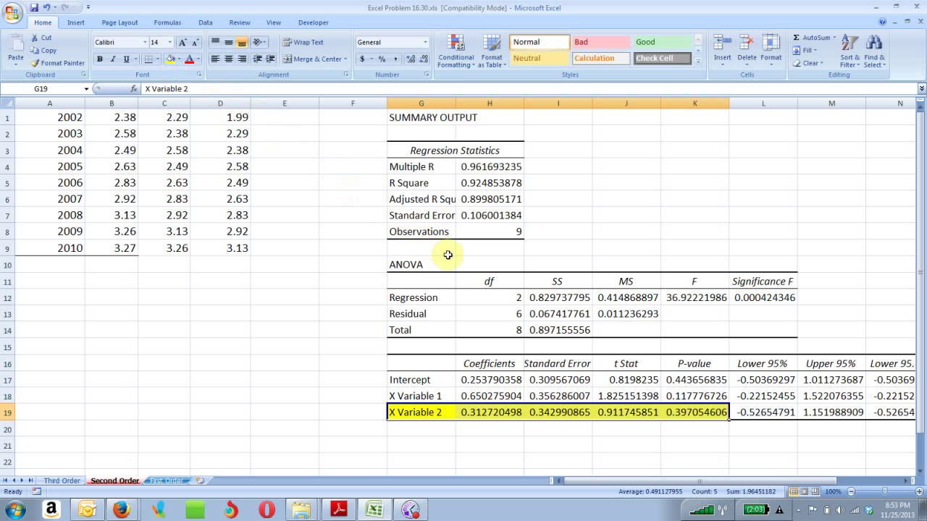
click(683, 428)
text(Alpha =)
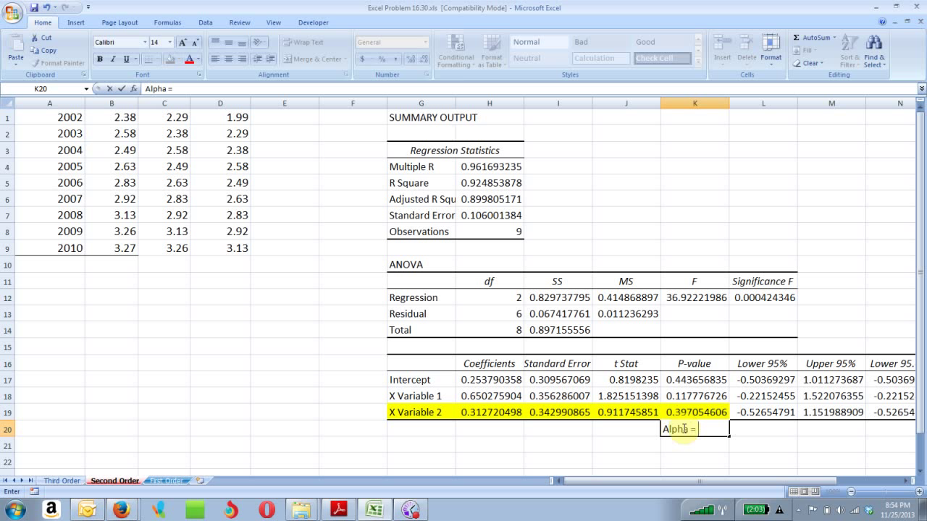
text(05)
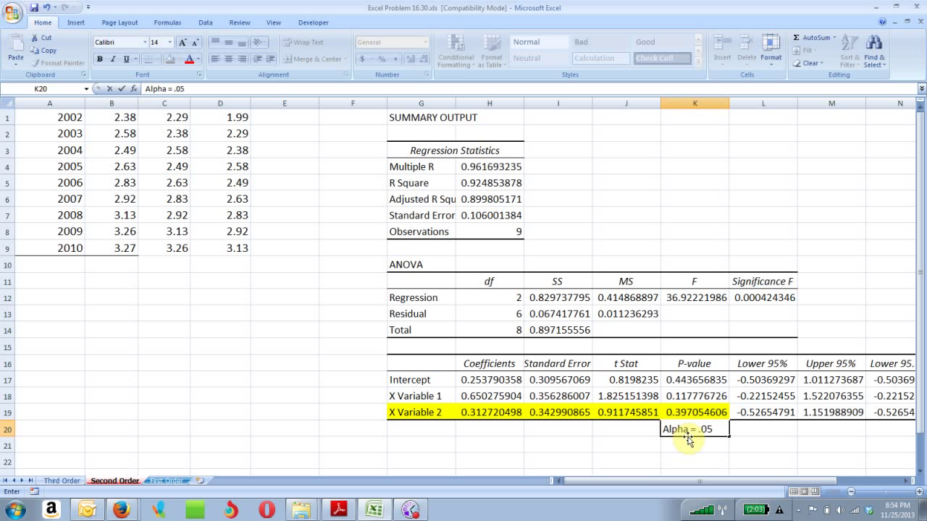
click(688, 441)
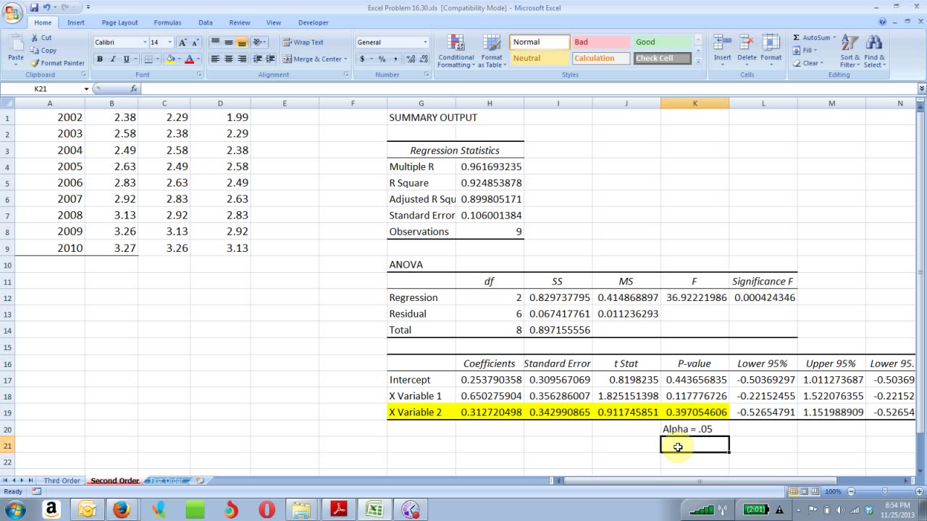
text(P-)
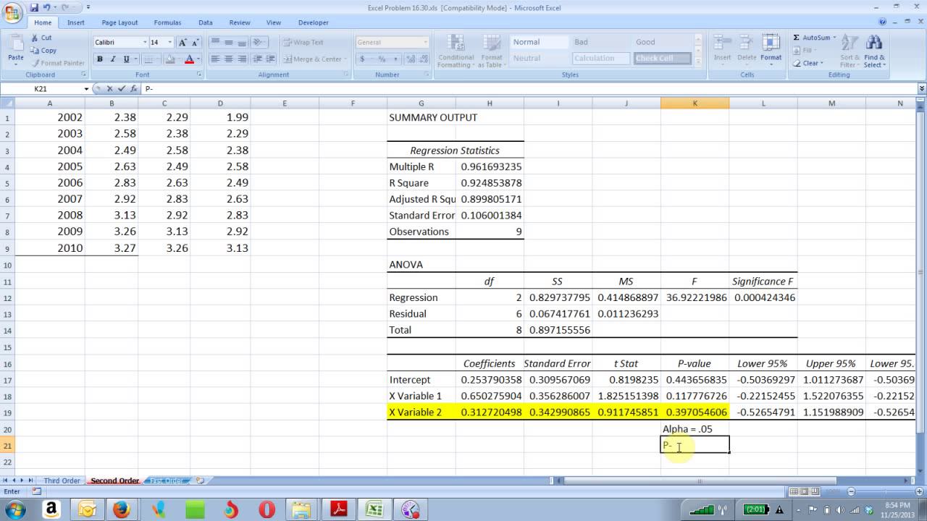
text(Value = .397)
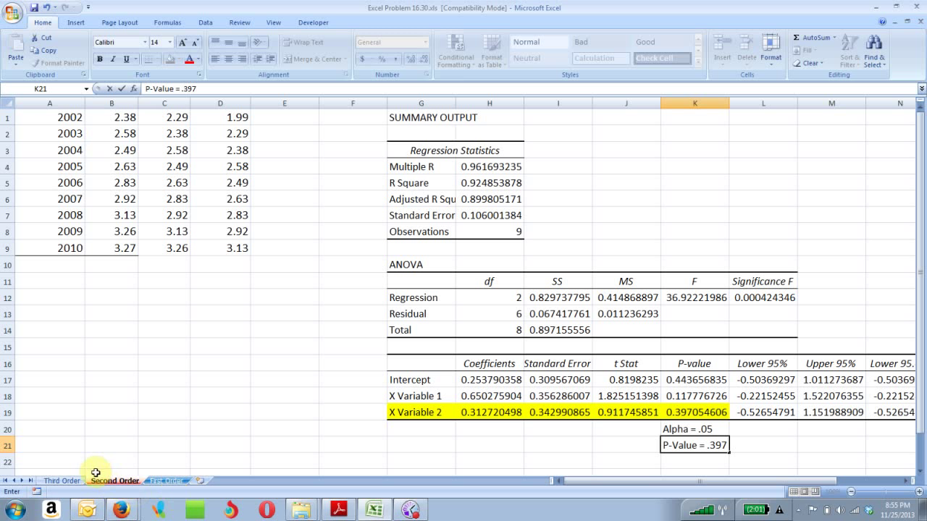
Copy the complete rows for 2001 to 2010, A3:C12, from the Third Order sheet to cell A1 of the First Order sheet.
click(60, 481)
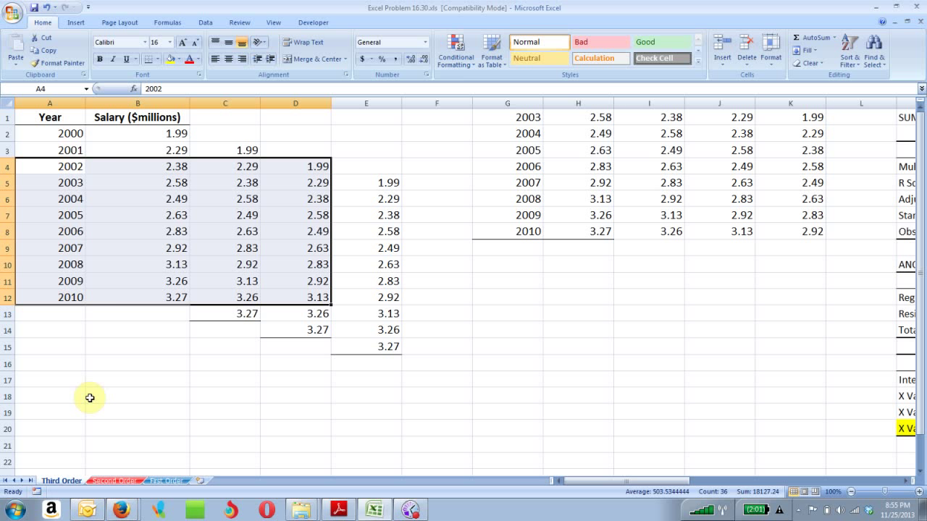
click(67, 149)
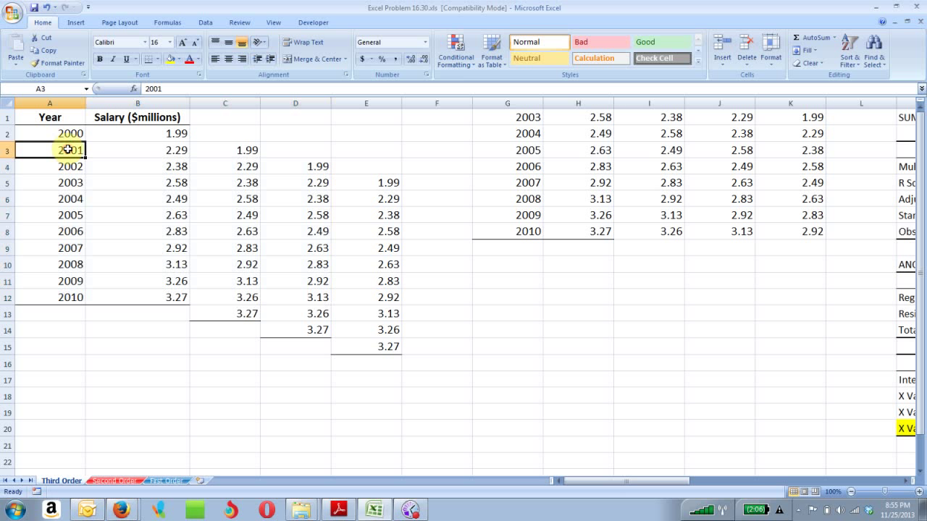
drag(73, 149, 242, 294)
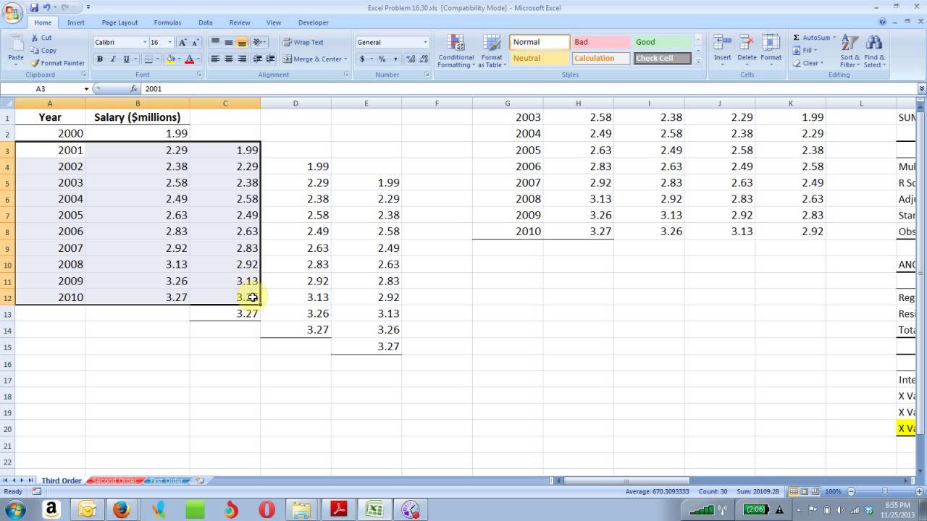
right_click(216, 273)
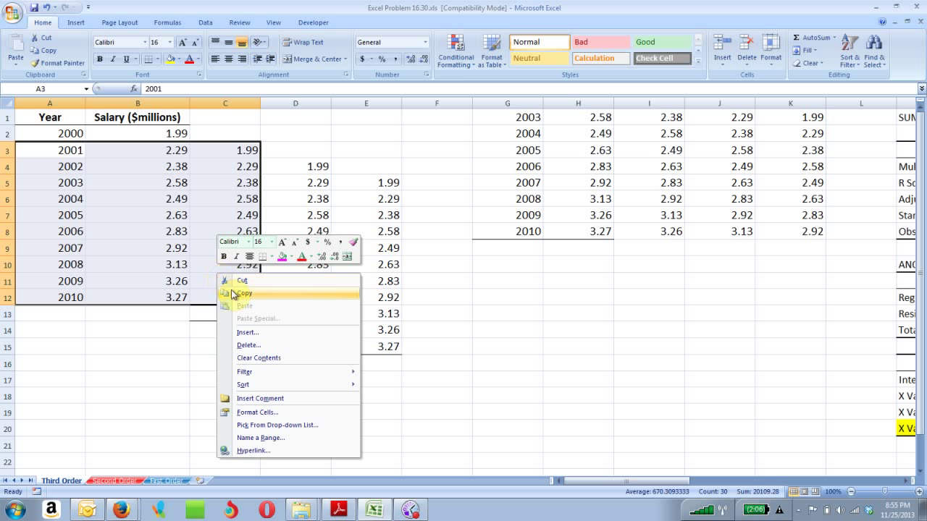
click(238, 293)
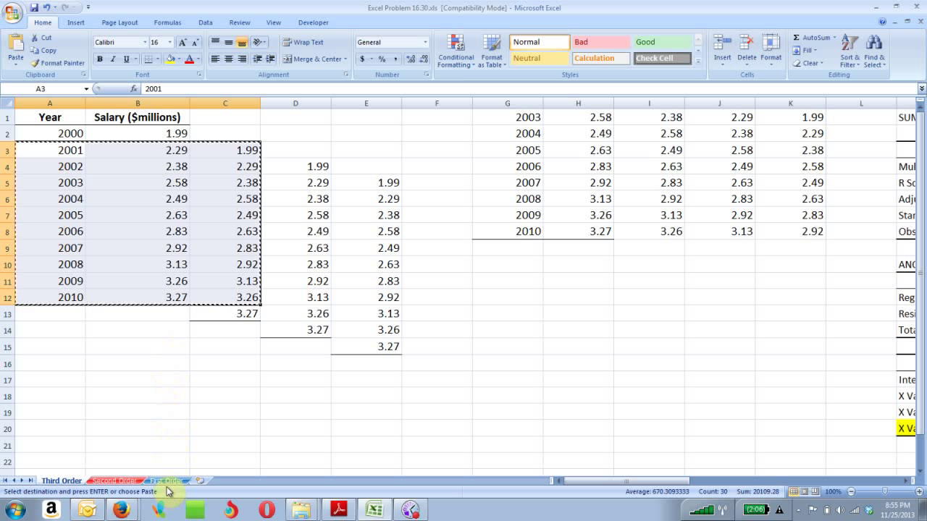
click(166, 481)
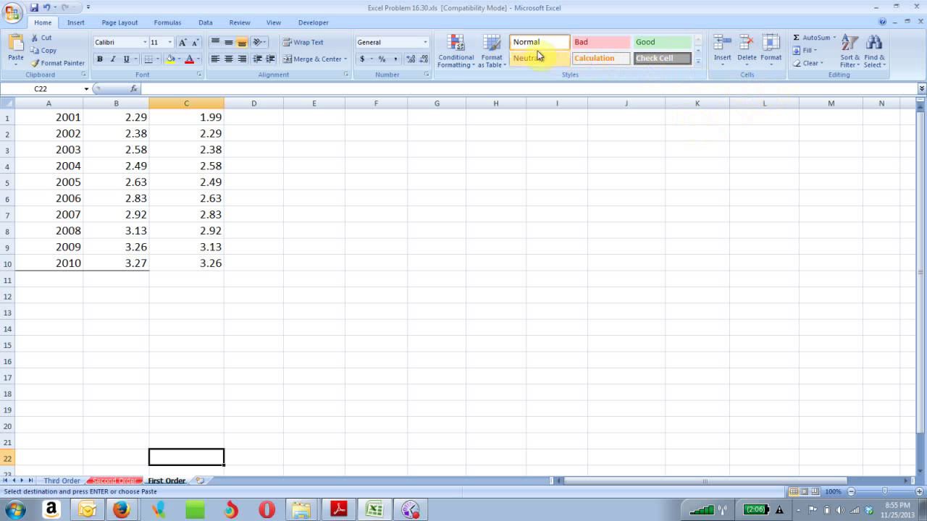
Start a Regression data analysis on the First Order sheet and clear its previous Y input, X input and output ranges.
click(207, 23)
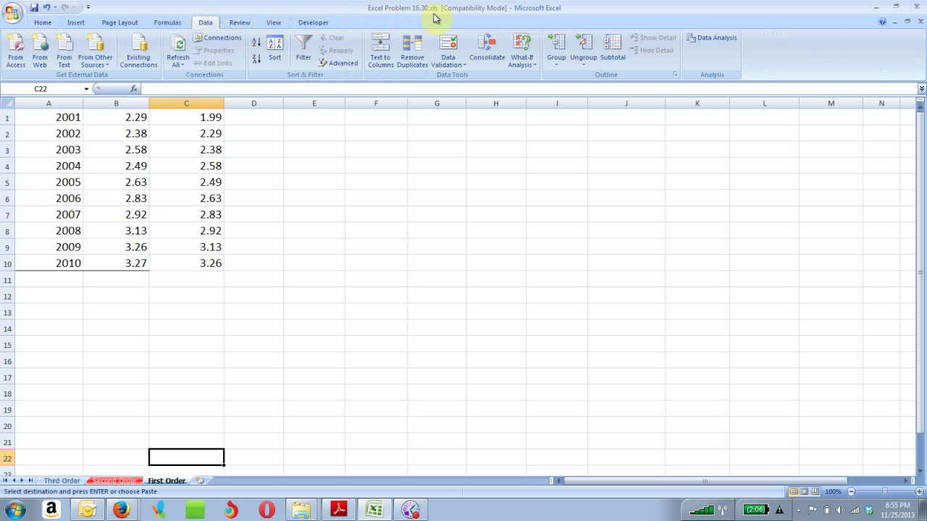
click(706, 37)
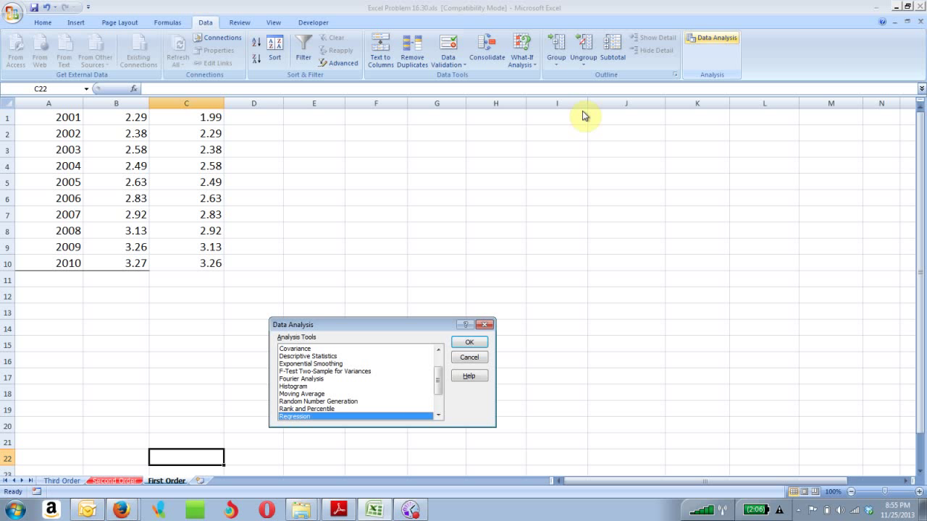
click(469, 342)
drag(410, 299, 370, 319)
key(Delete)
key(Delete)
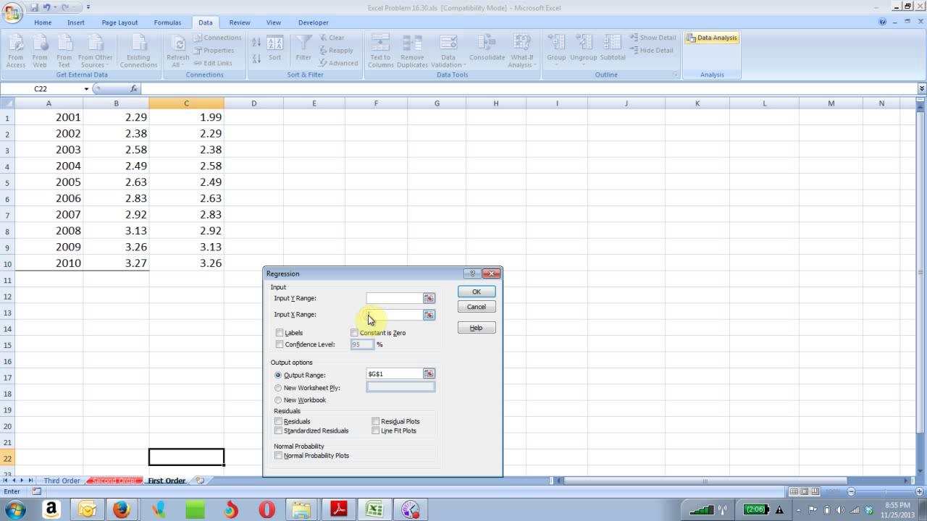
drag(385, 374, 356, 374)
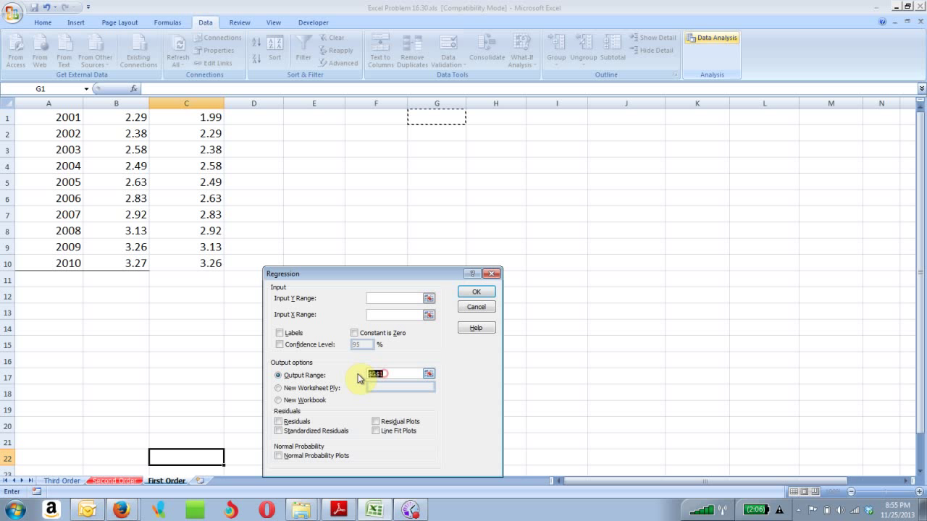
key(Delete)
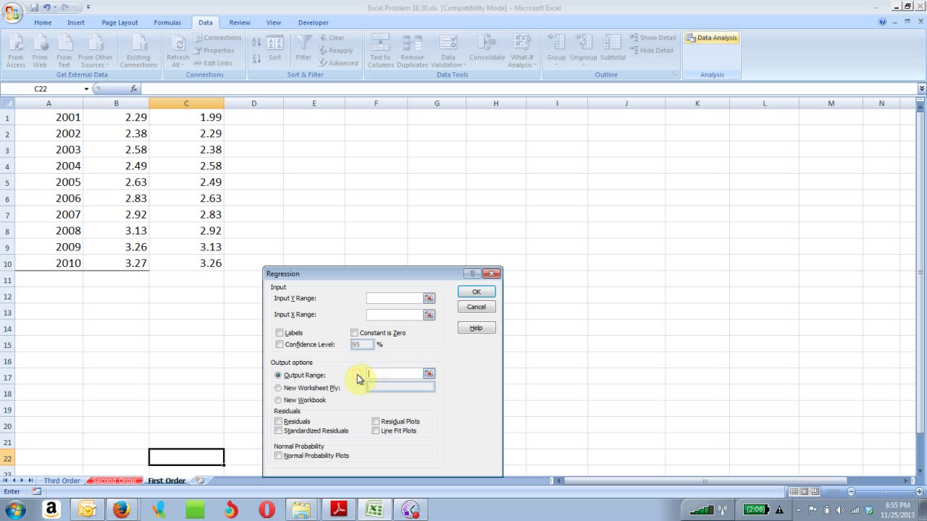
Set the regression's Y input range to B1:B10 and its X input range to C1:C10.
click(384, 299)
drag(102, 112, 137, 263)
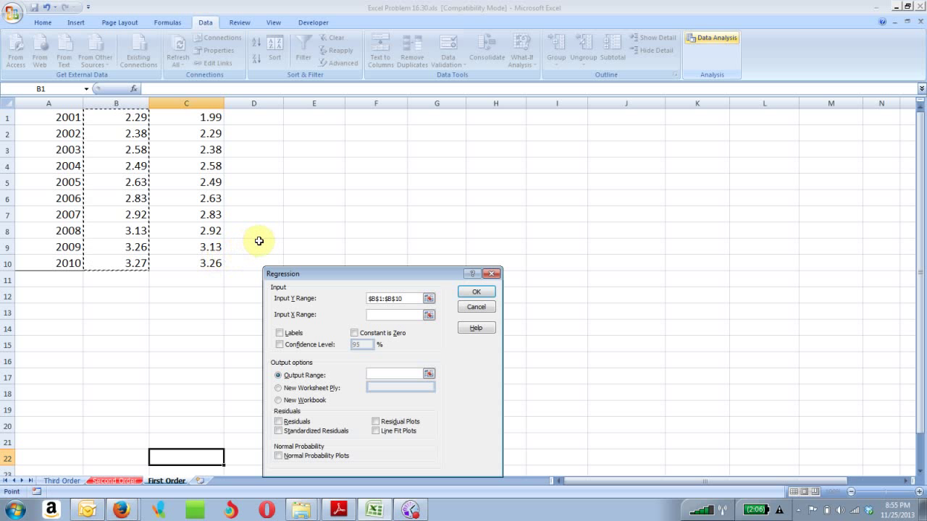
click(373, 314)
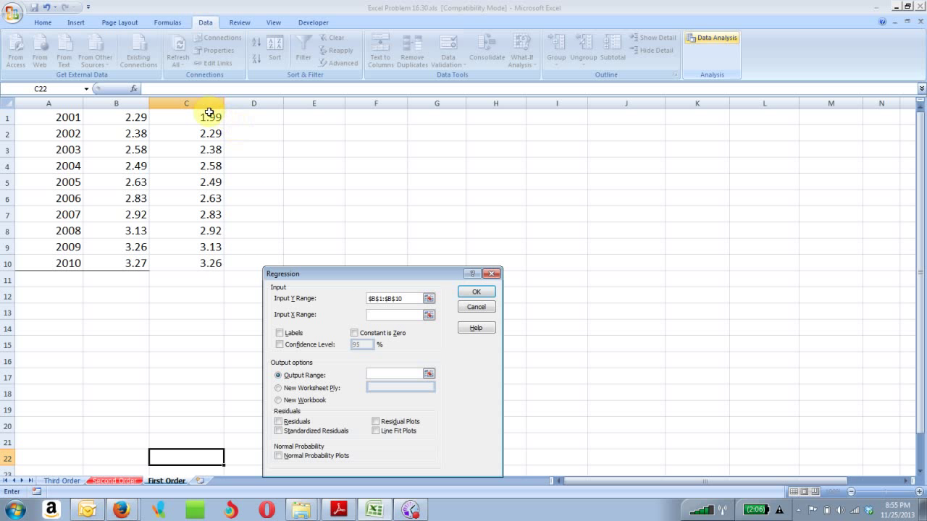
drag(214, 112, 209, 261)
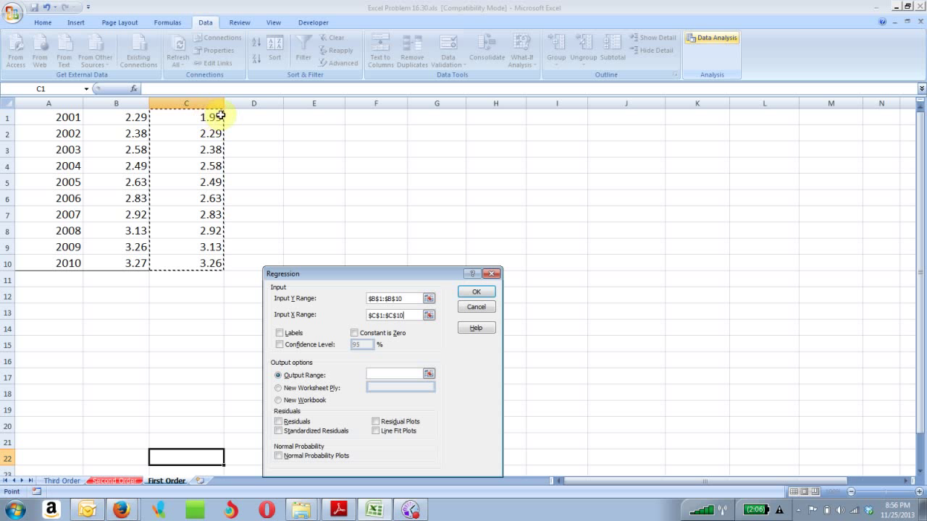
Run the first-order regression with its output starting at F1, and set the summary output's font size to 14.
click(384, 374)
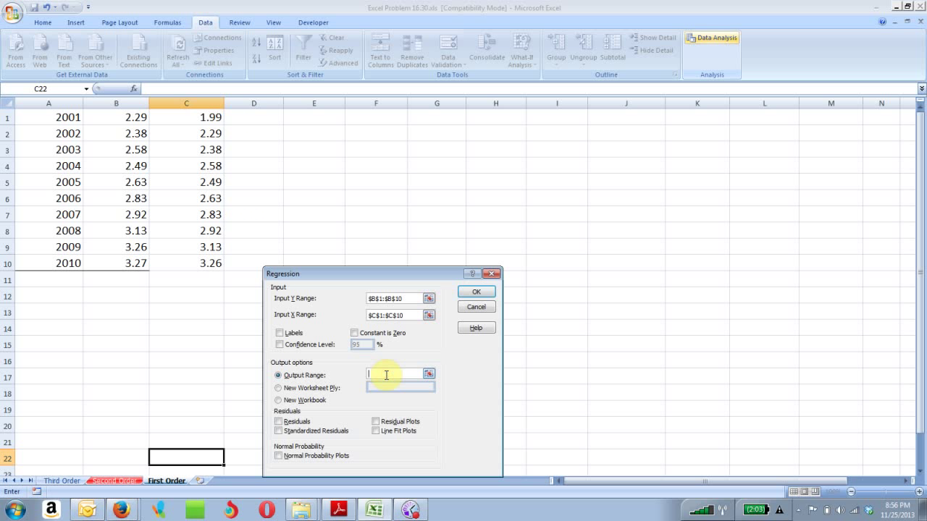
click(476, 293)
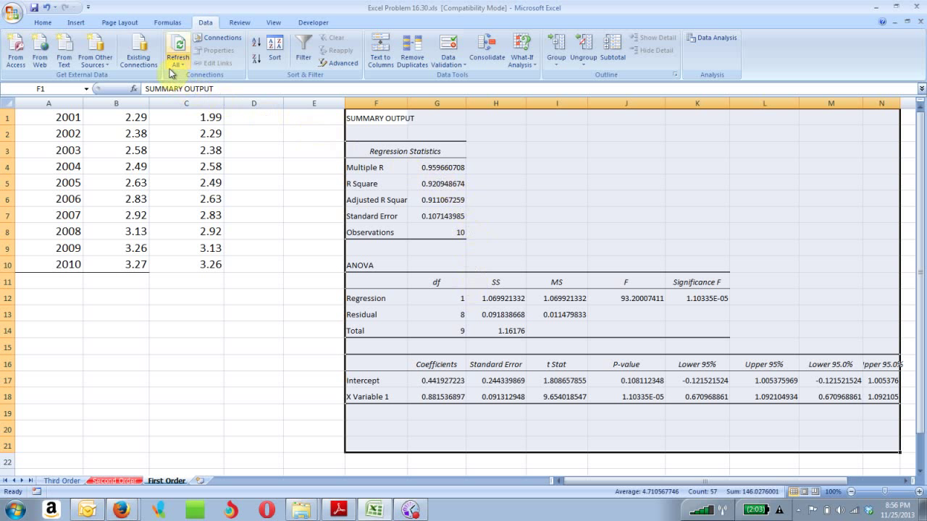
click(43, 24)
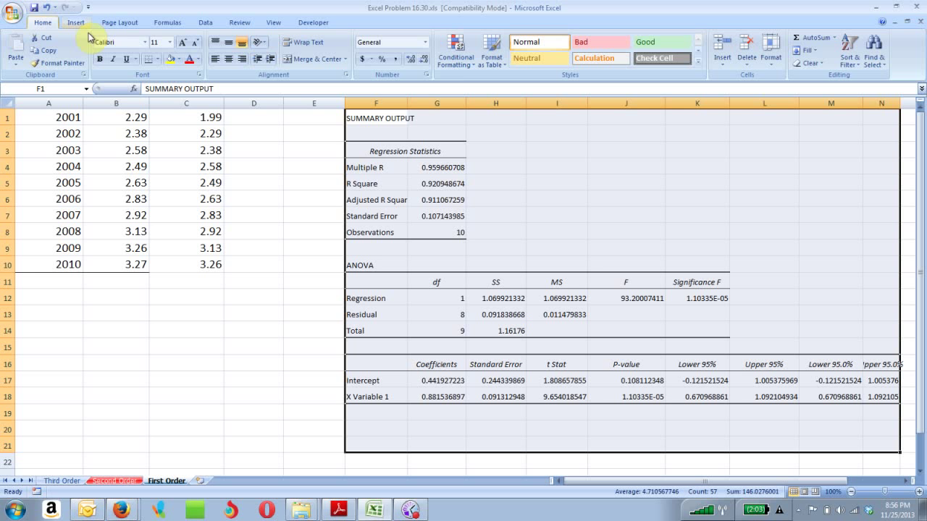
click(172, 43)
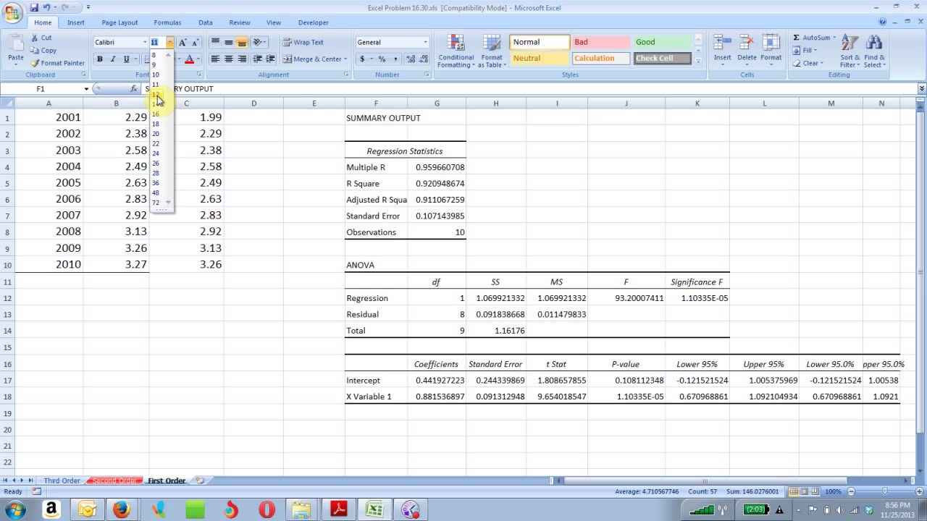
click(155, 104)
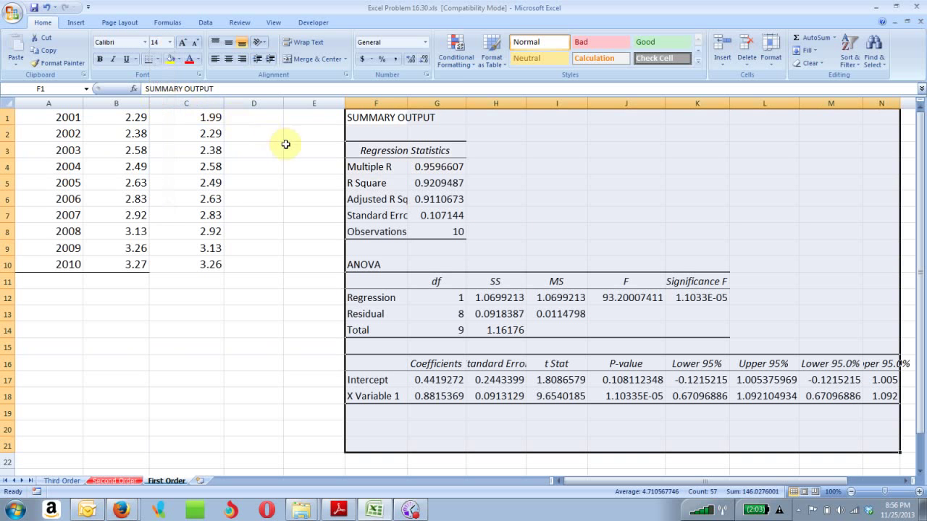
Highlight the X Variable 1 row from its label through its P-value, F18:J18, in yellow.
click(370, 400)
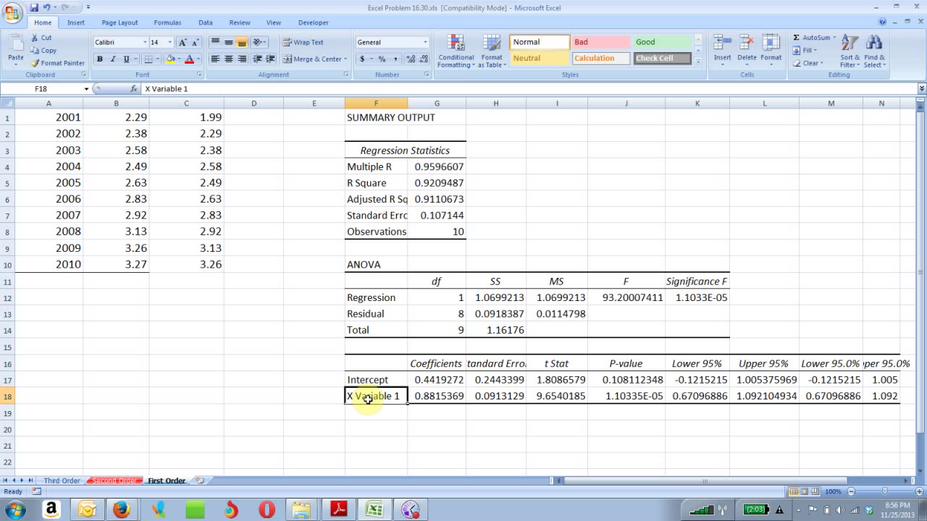
drag(368, 399, 654, 398)
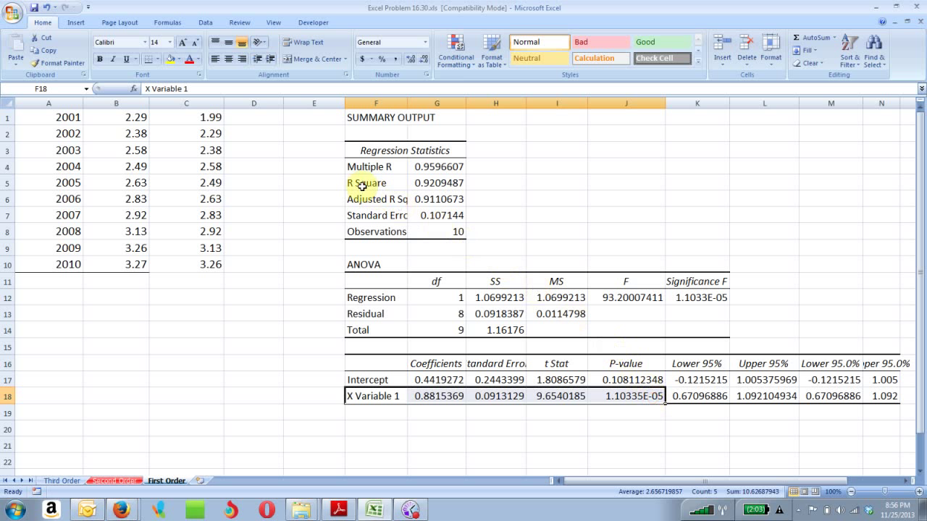
click(172, 61)
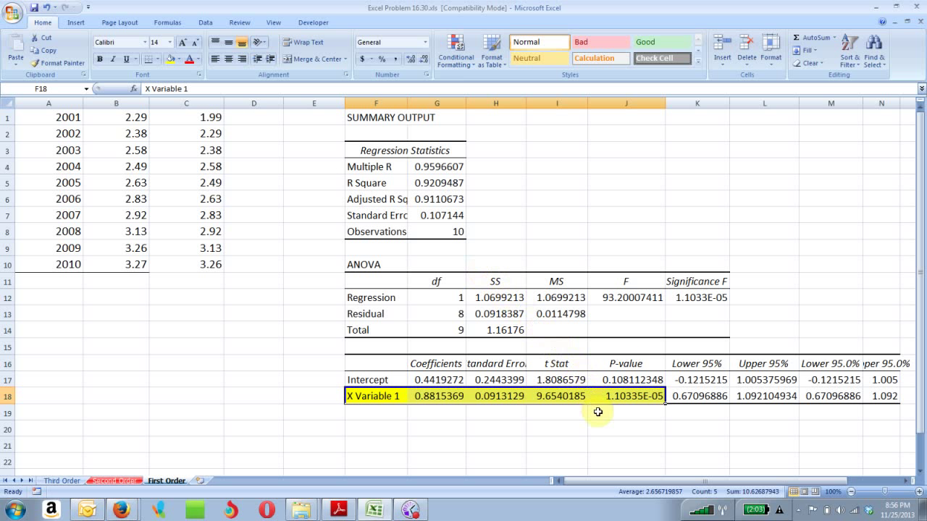
Note "P-Value = .00001" in J19 beneath the X Variable 1 p-value, reading the full decimal value from J18.
click(596, 413)
text(P-)
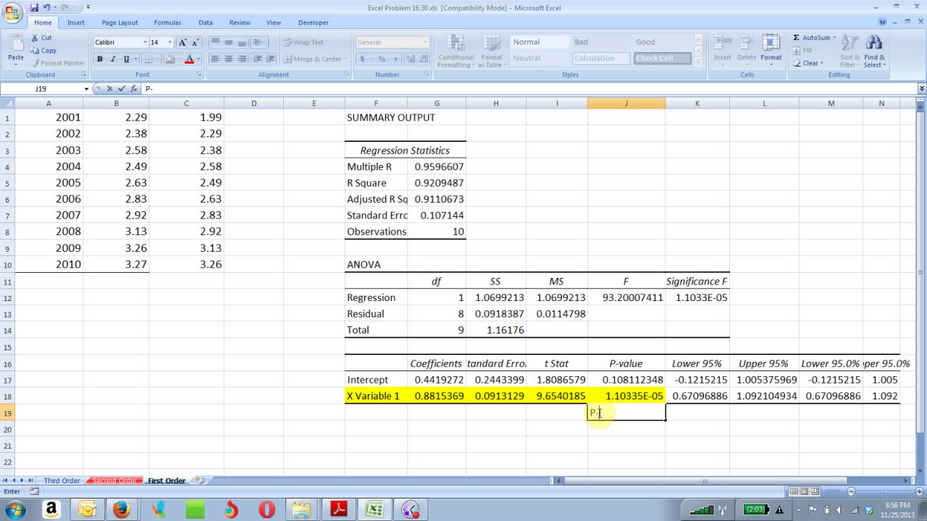
text(Value =)
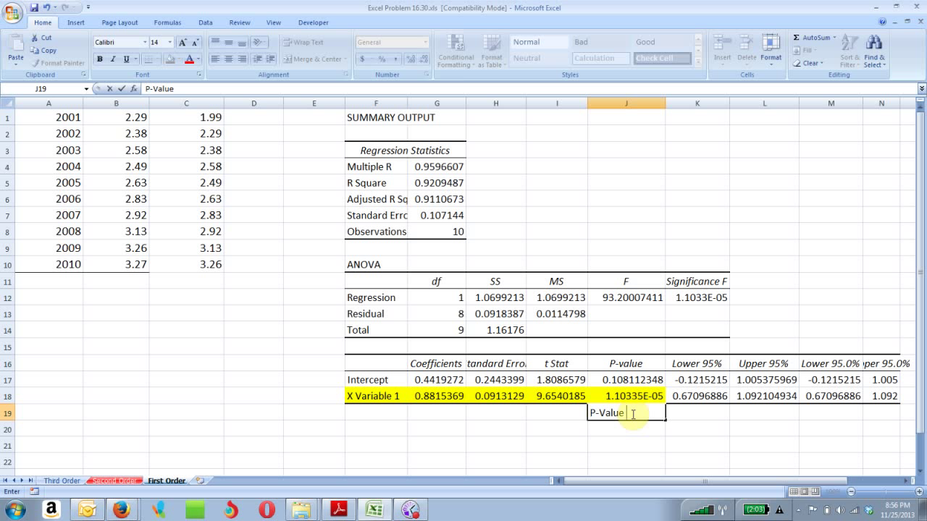
click(636, 396)
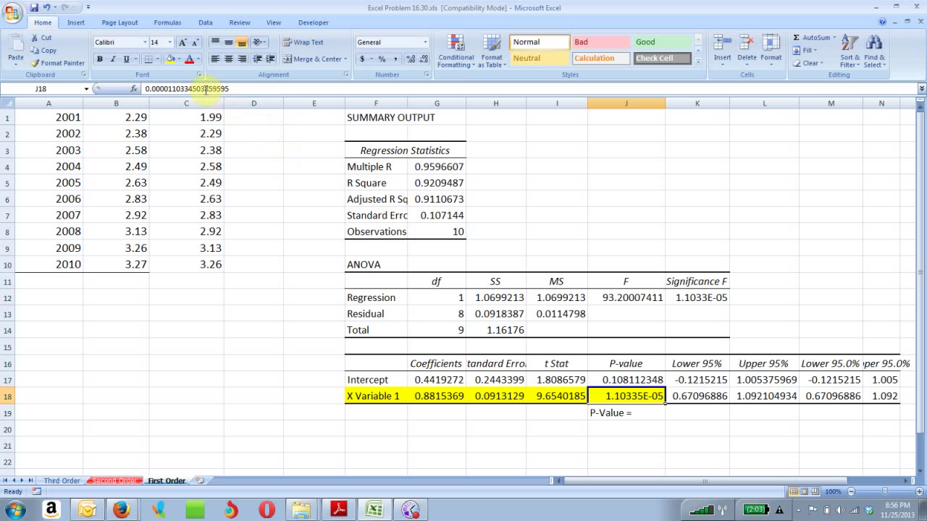
drag(143, 88, 230, 88)
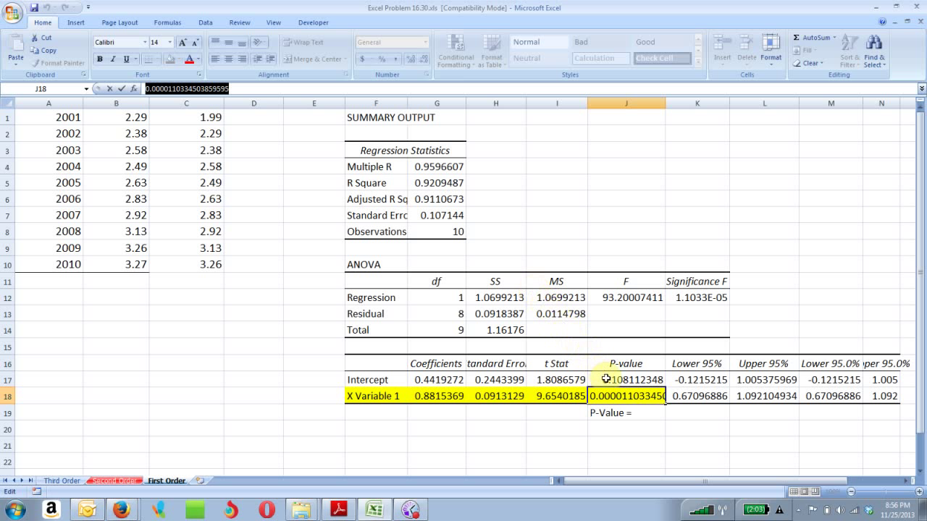
click(637, 413)
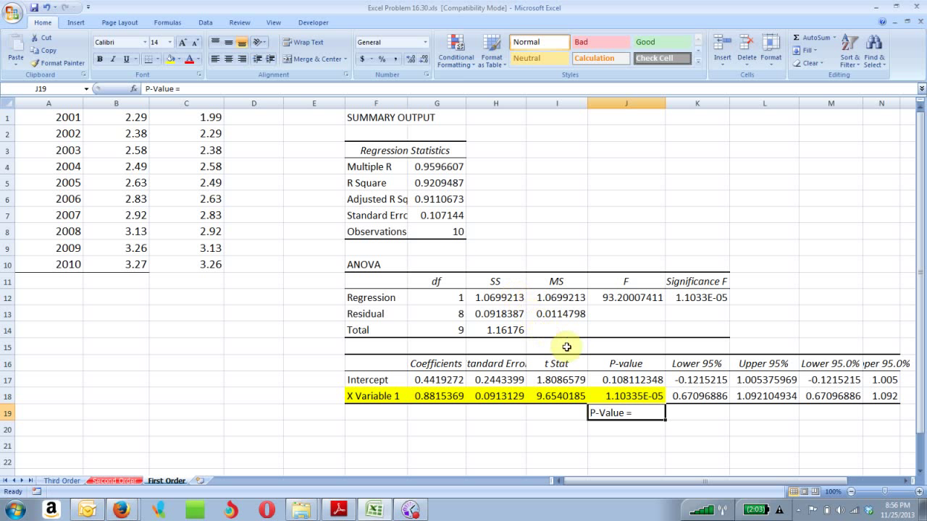
click(635, 413)
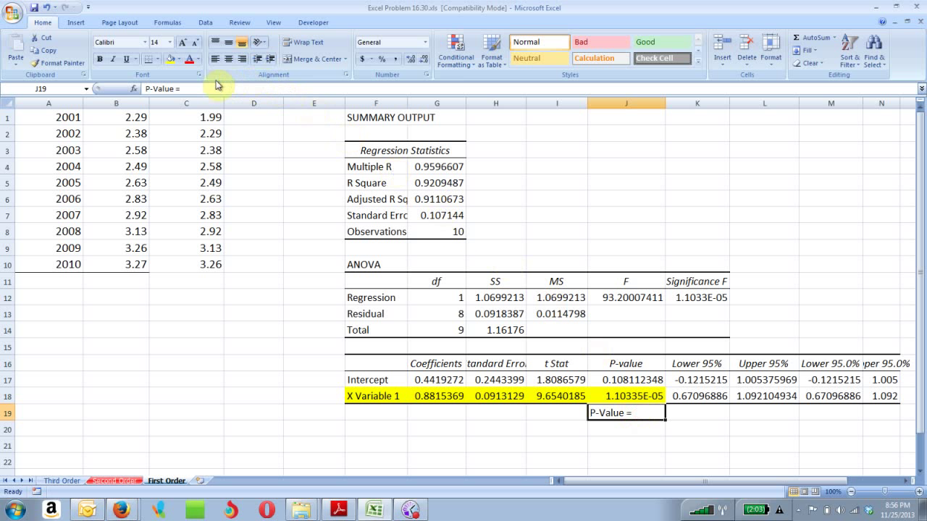
click(183, 88)
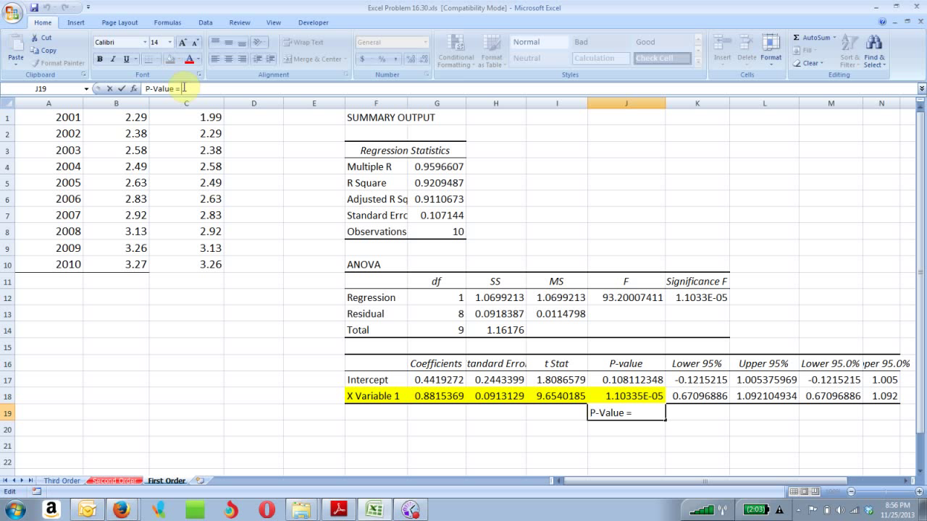
text(.00001)
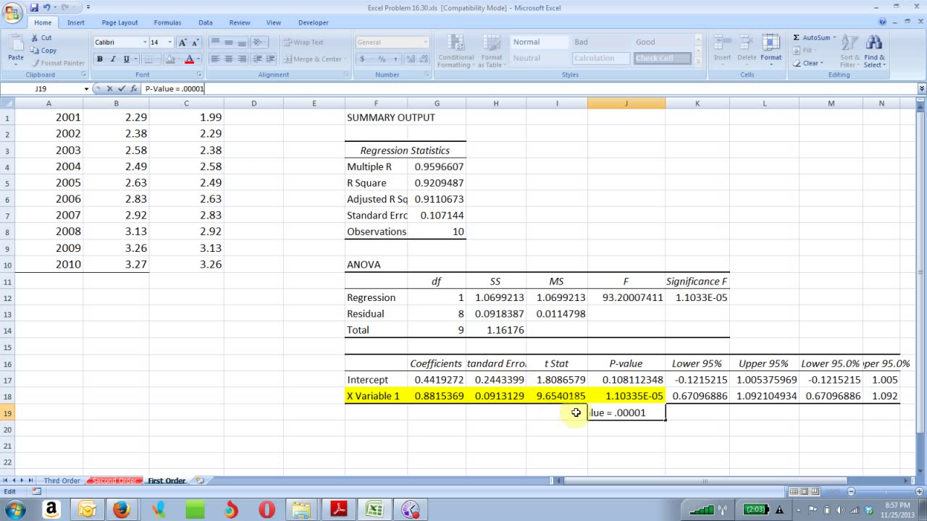
Enter "Alpha = .05" in J20 and compare it with the p-value note in J19.
click(606, 430)
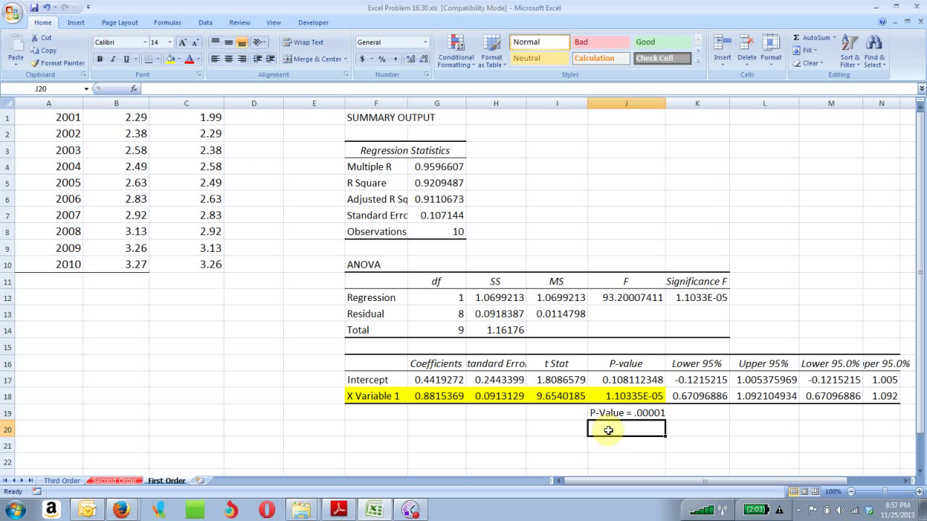
text(Alpha =)
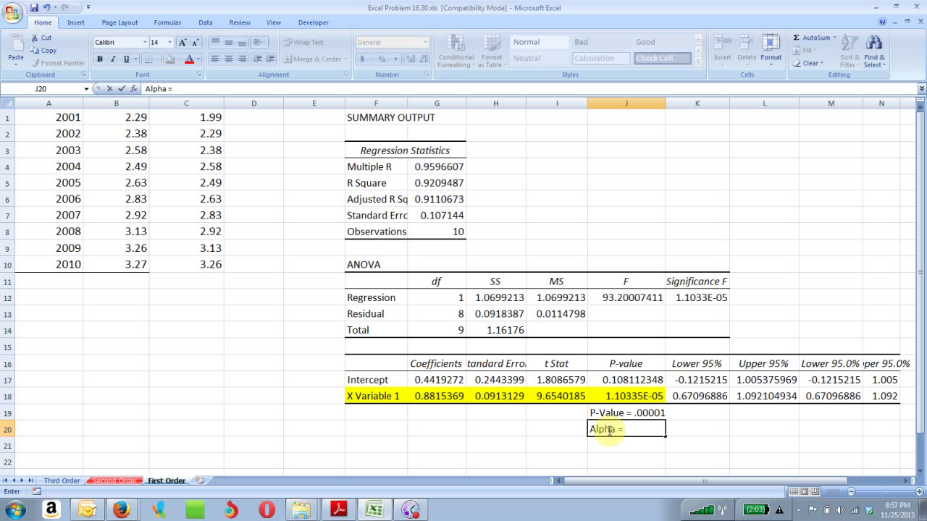
text( .05)
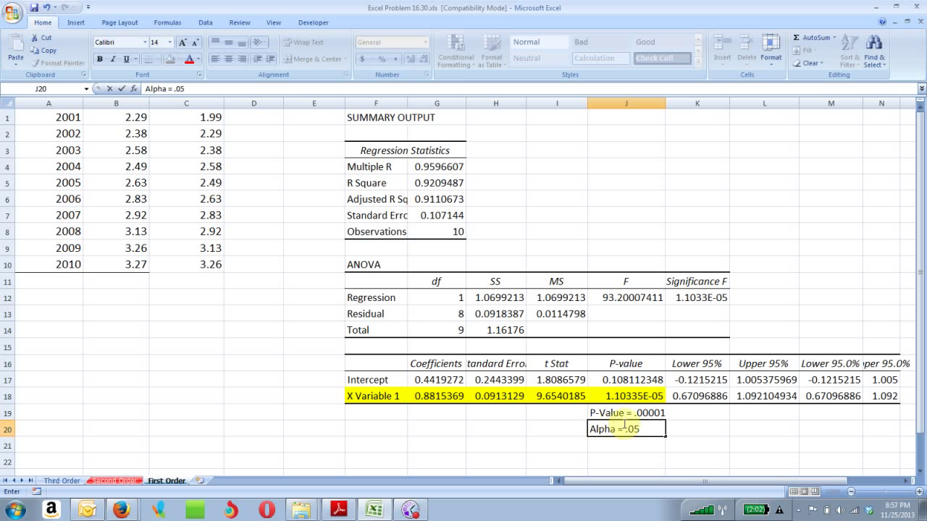
click(695, 428)
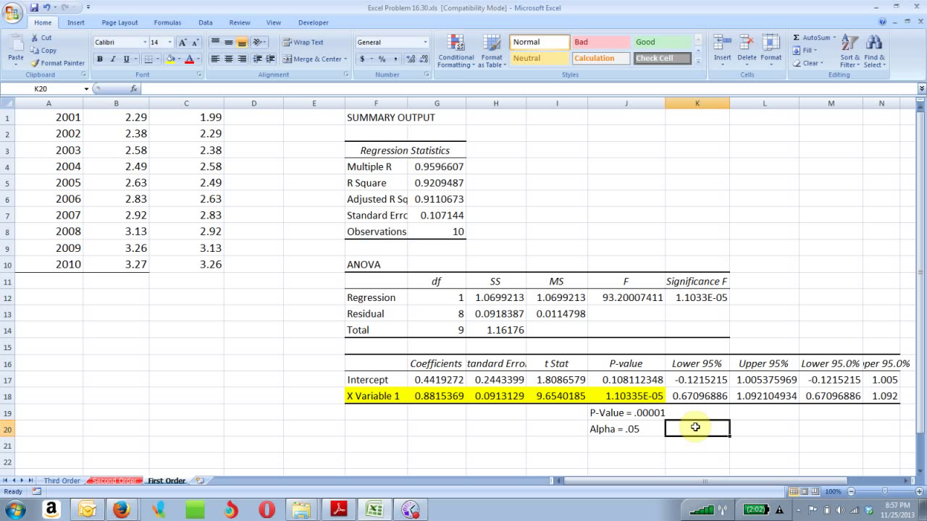
click(637, 416)
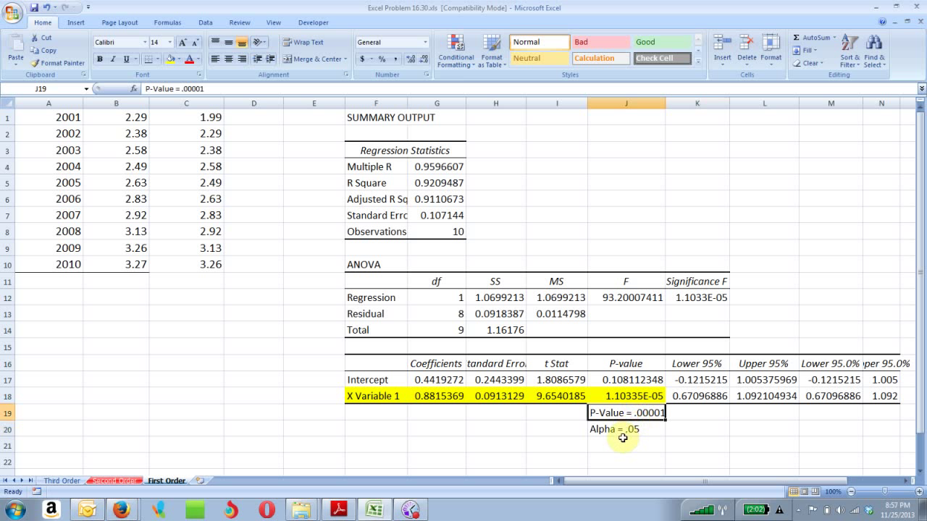
click(623, 433)
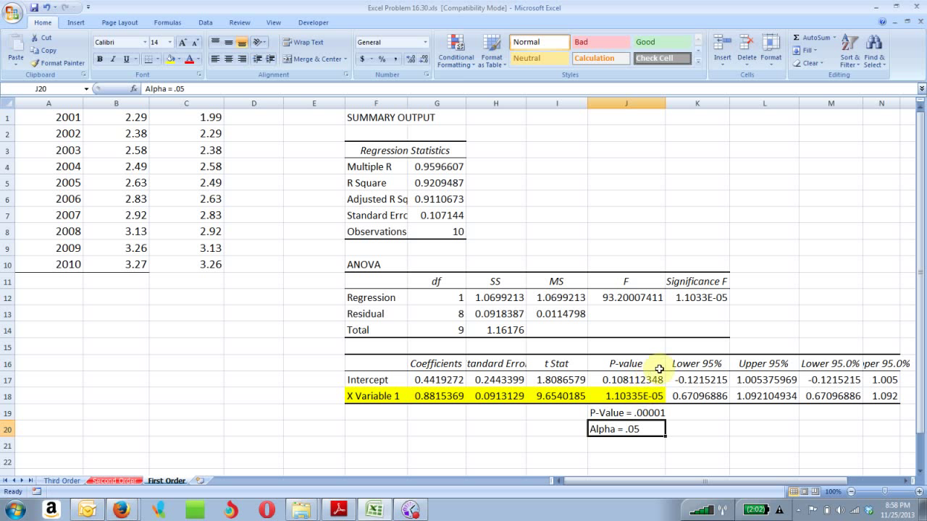
Add the forecast year 2011 in A11, below the 2010 row.
click(919, 204)
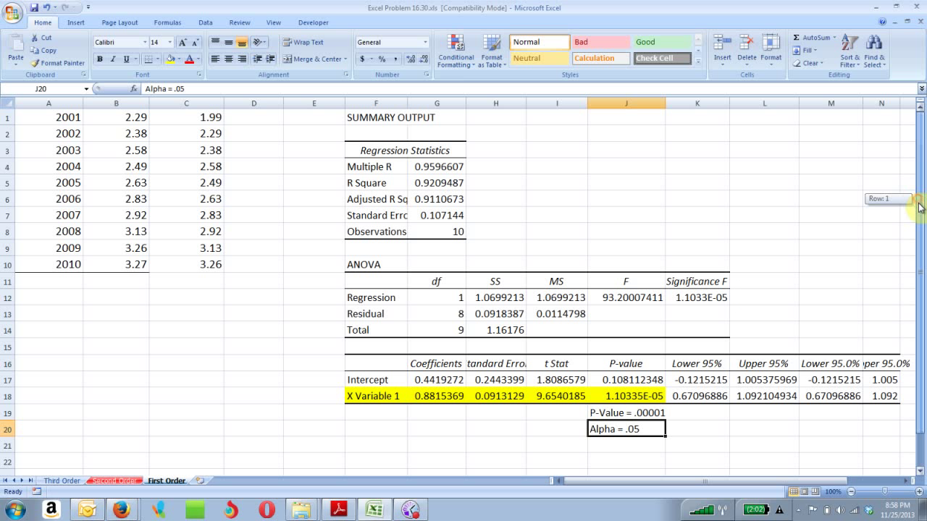
click(55, 282)
text(2011)
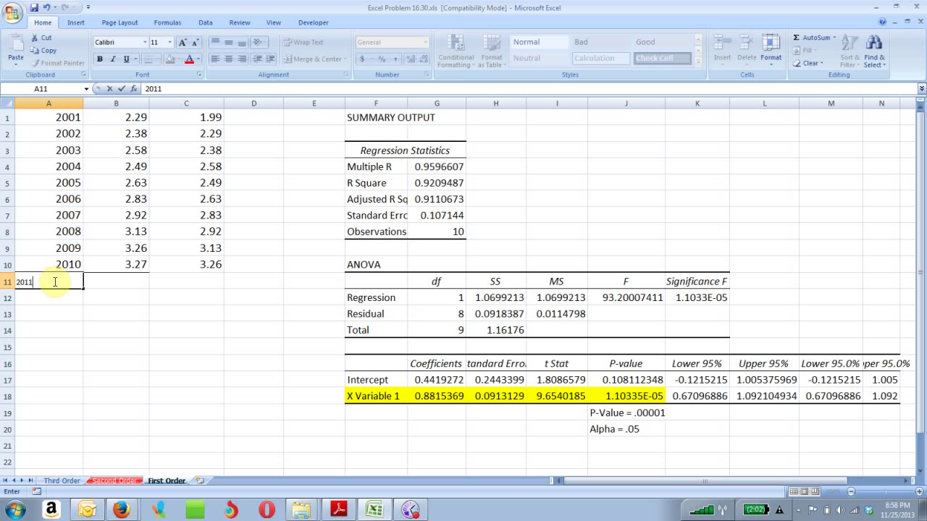
key(Tab)
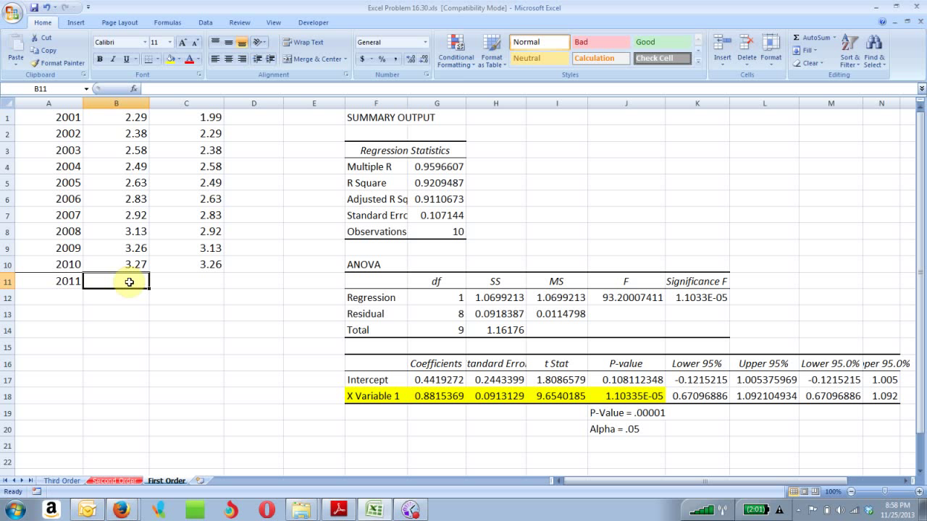
Write the first-order forecast equation "Y2011= g17+g18*3.27" as text in B11 beside the year 2011.
text(=)
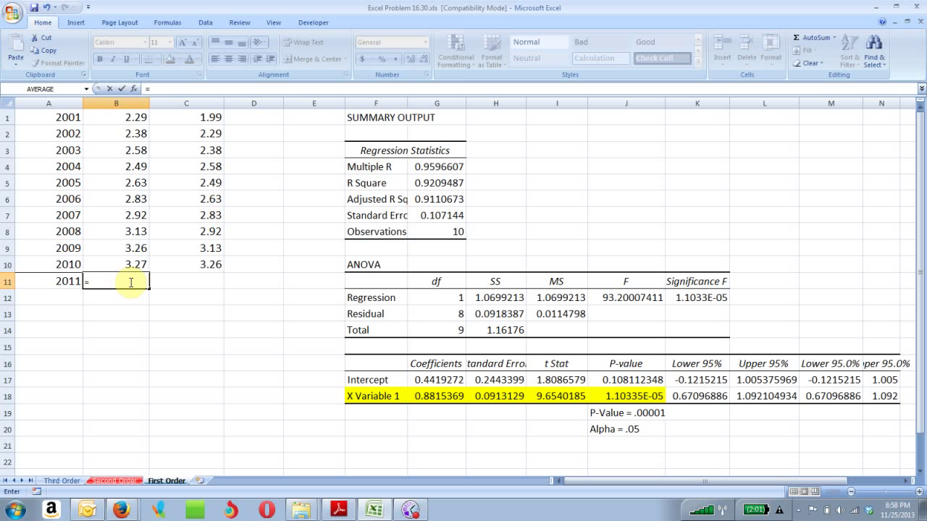
key(BackSpace)
text(Y)
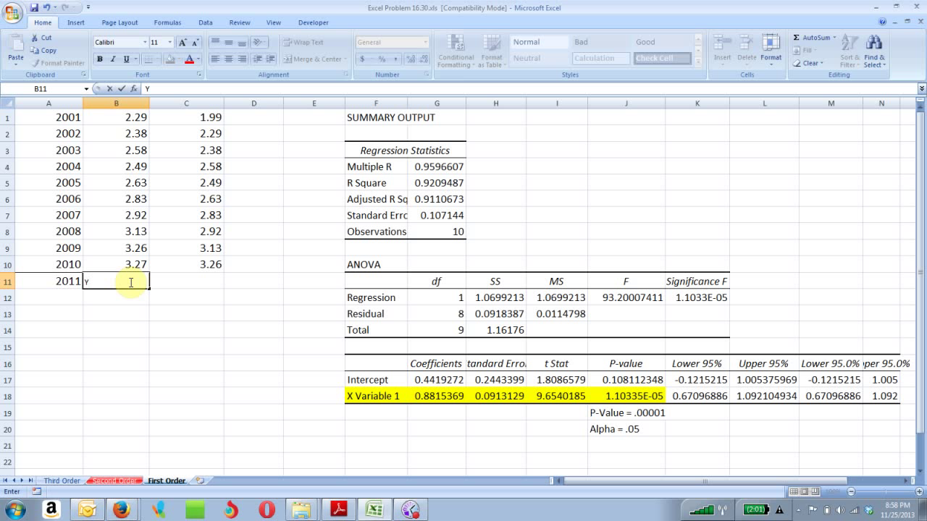
text(T=)
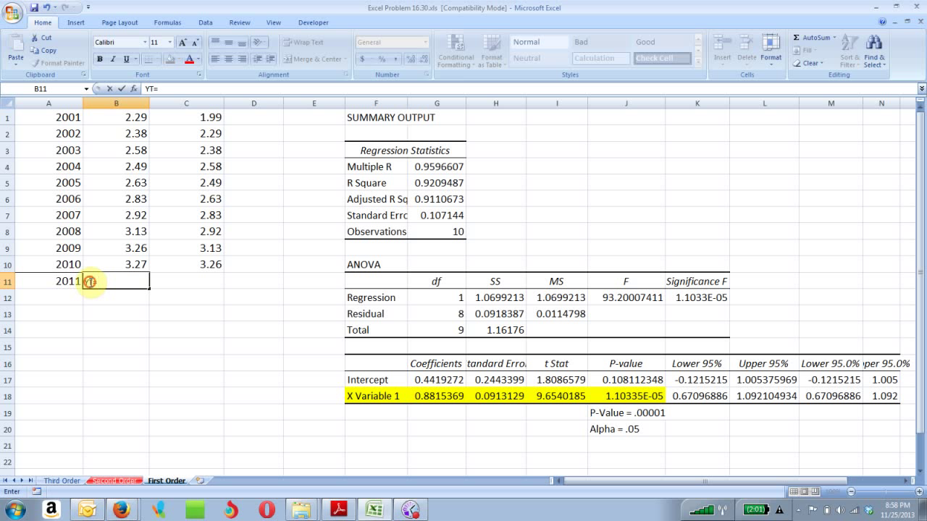
drag(94, 281, 97, 280)
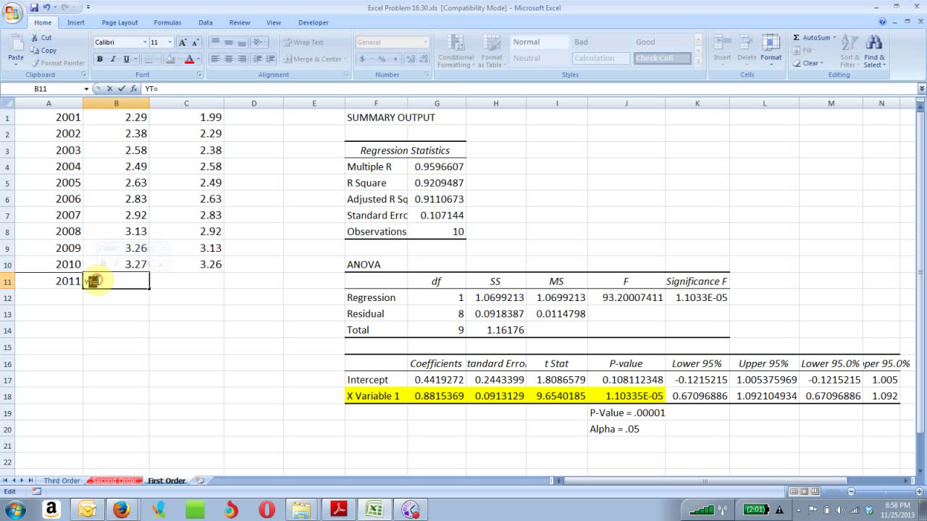
text(2011=)
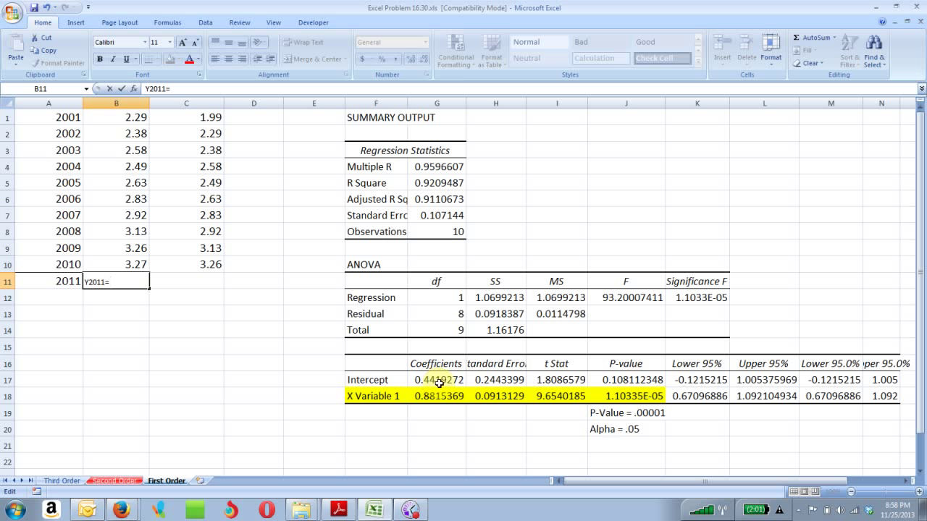
text(g1)
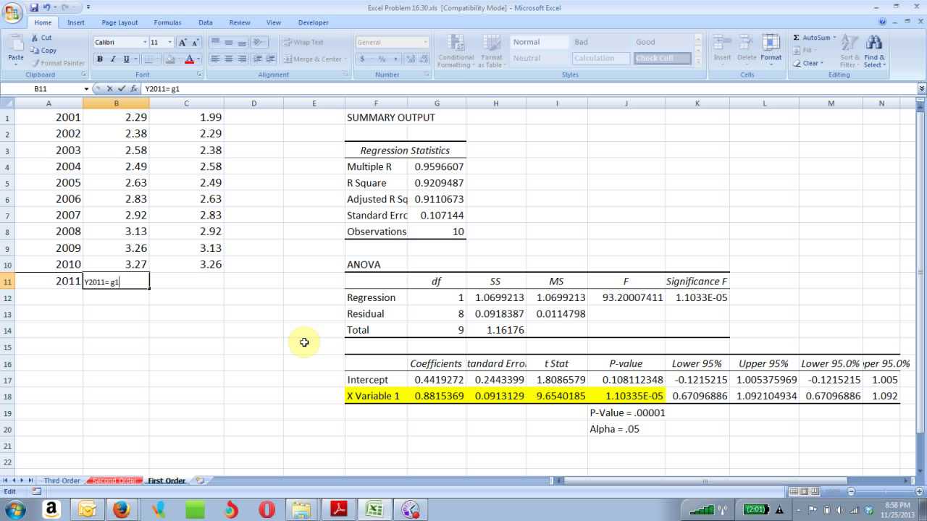
text(7)
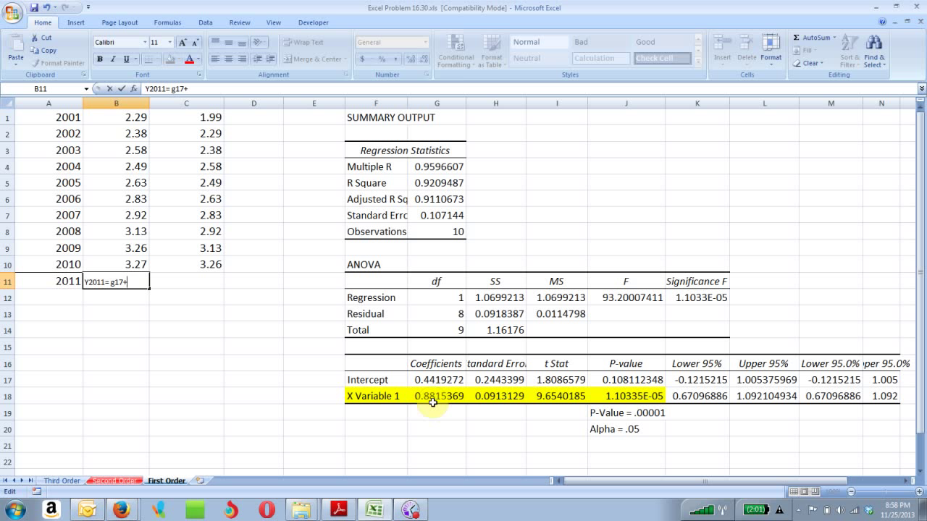
text(+g18*)
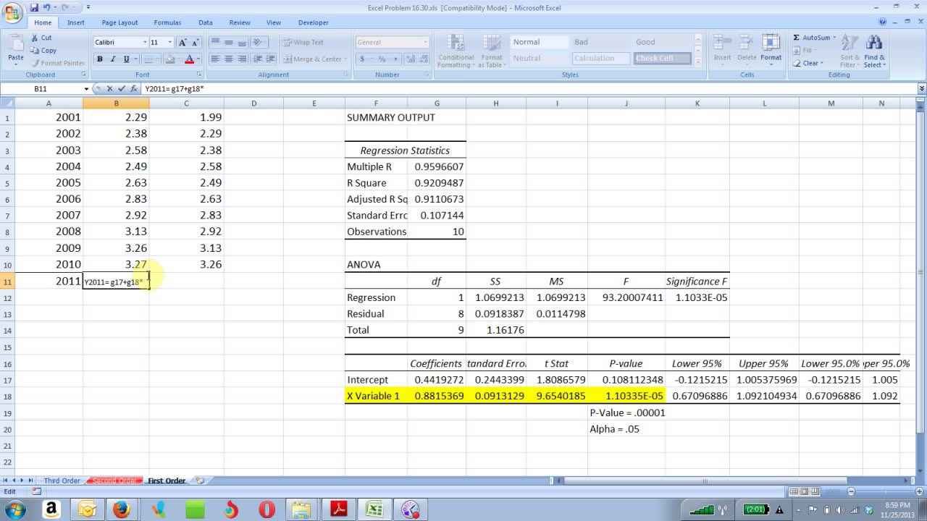
text(3.27)
key(Return)
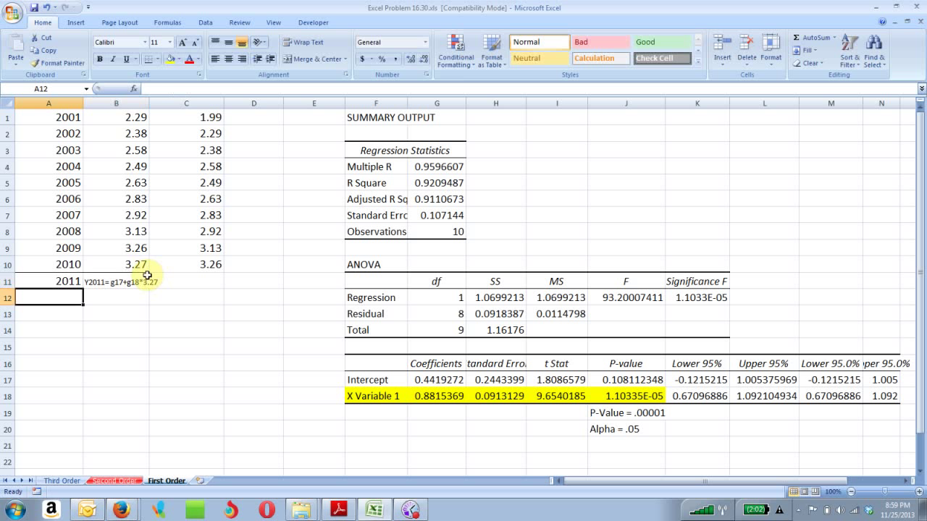
Remove the "Y2011" prefix from B11 so the cell calculates the forecast as = G17+G18*3.27.
click(108, 280)
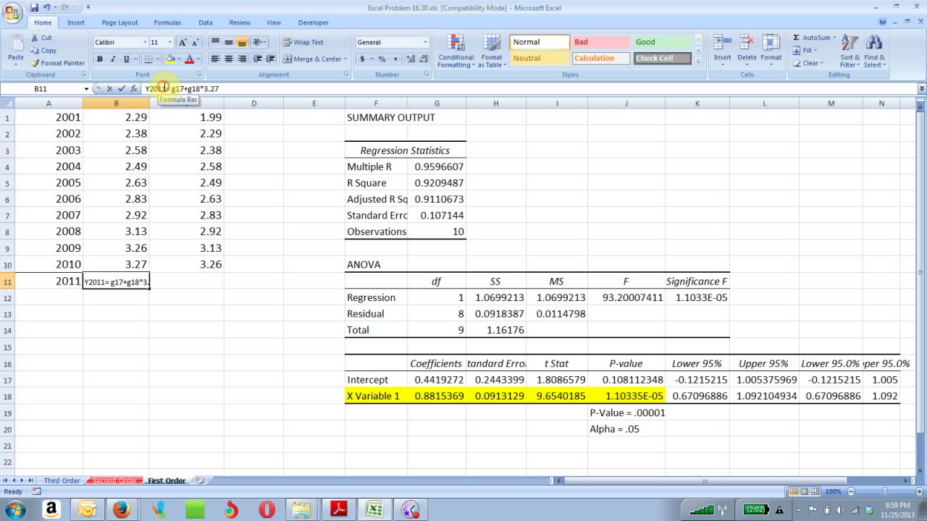
drag(154, 88, 143, 90)
key(Delete)
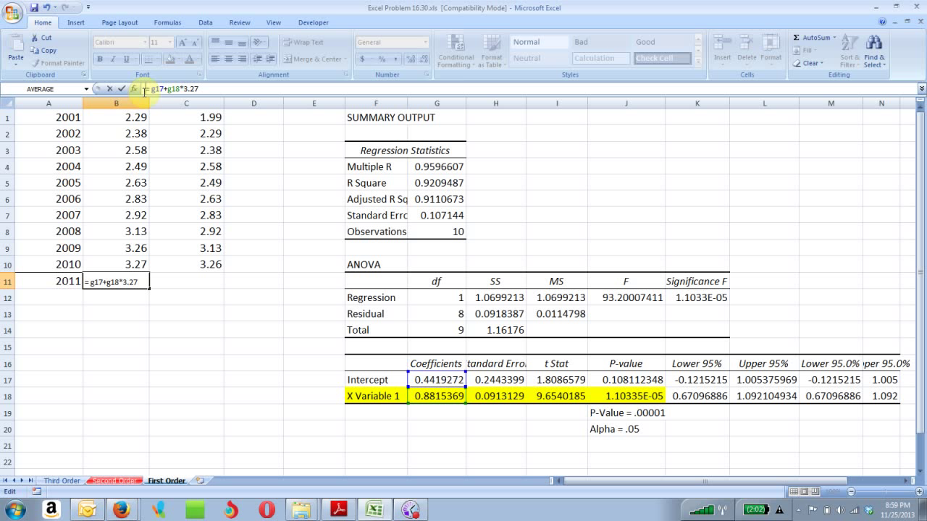
key(Return)
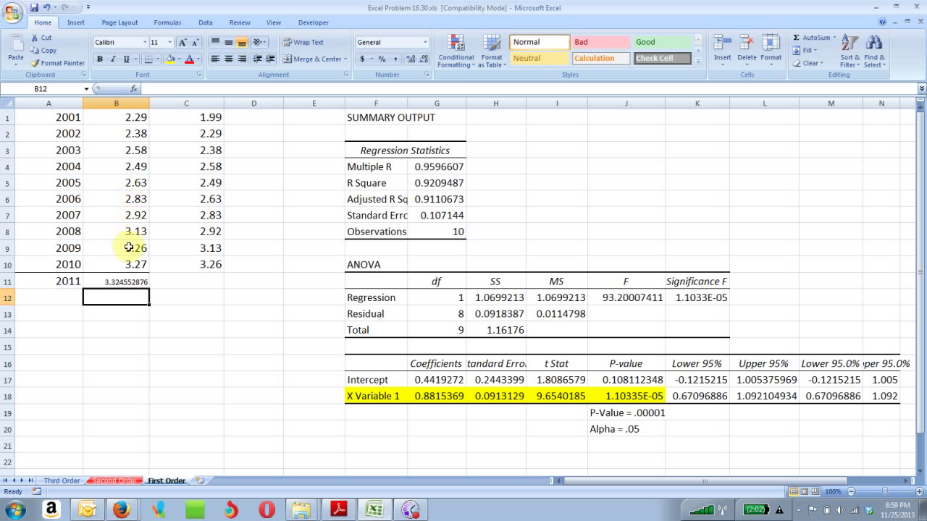
Highlight the 2011 forecast in B11 in yellow and set its font size to 18.
click(121, 284)
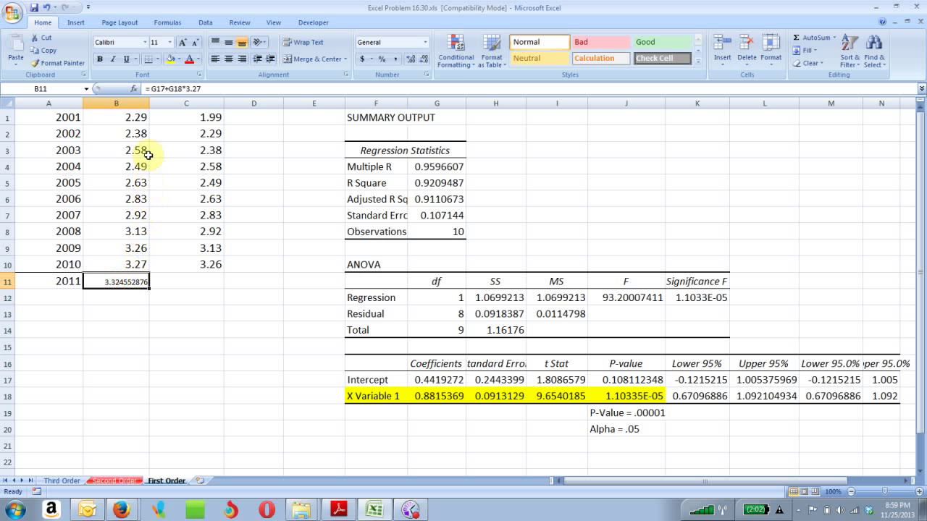
click(171, 59)
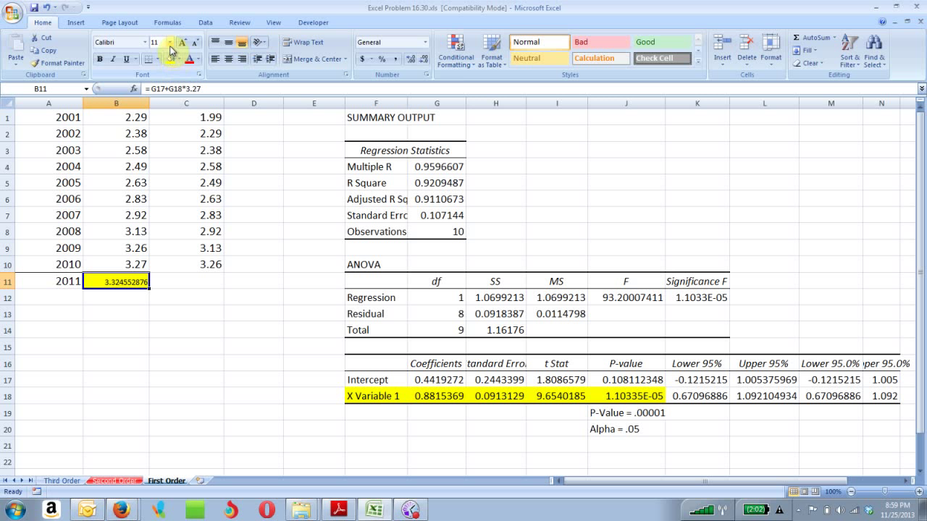
click(169, 42)
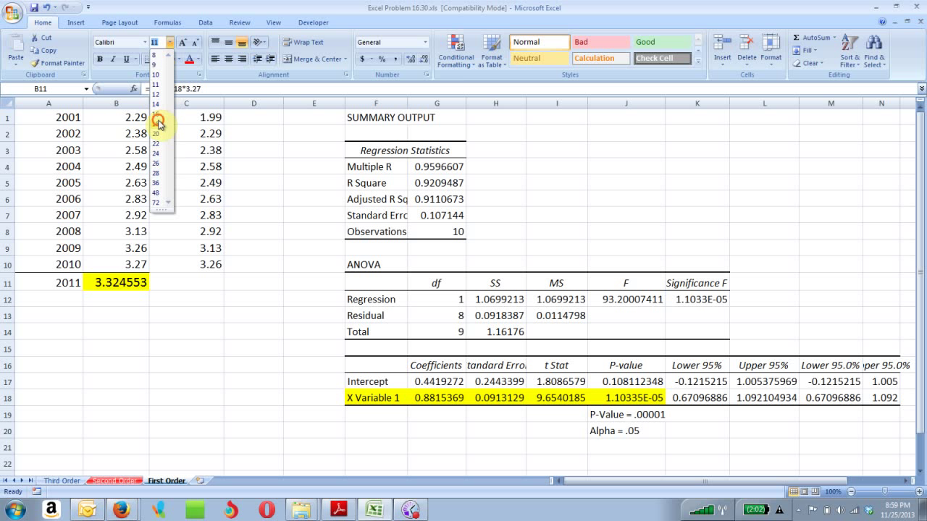
click(155, 124)
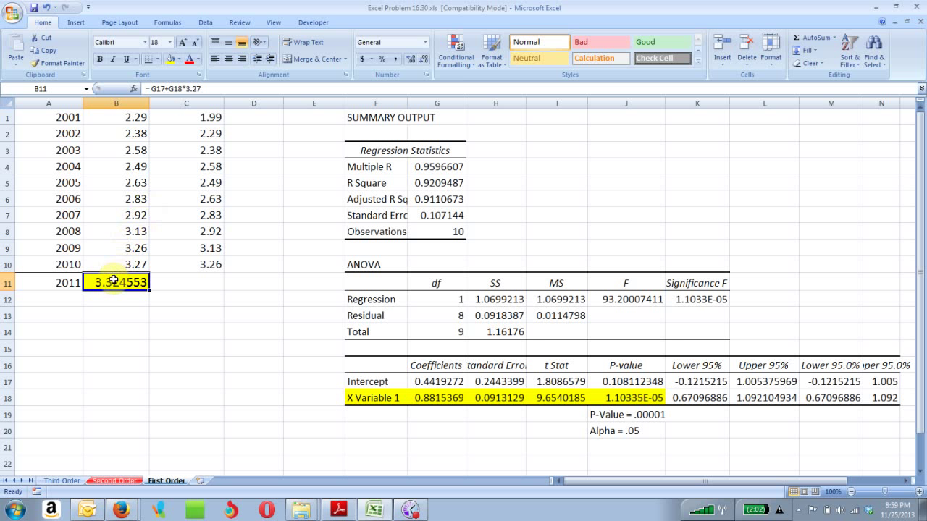